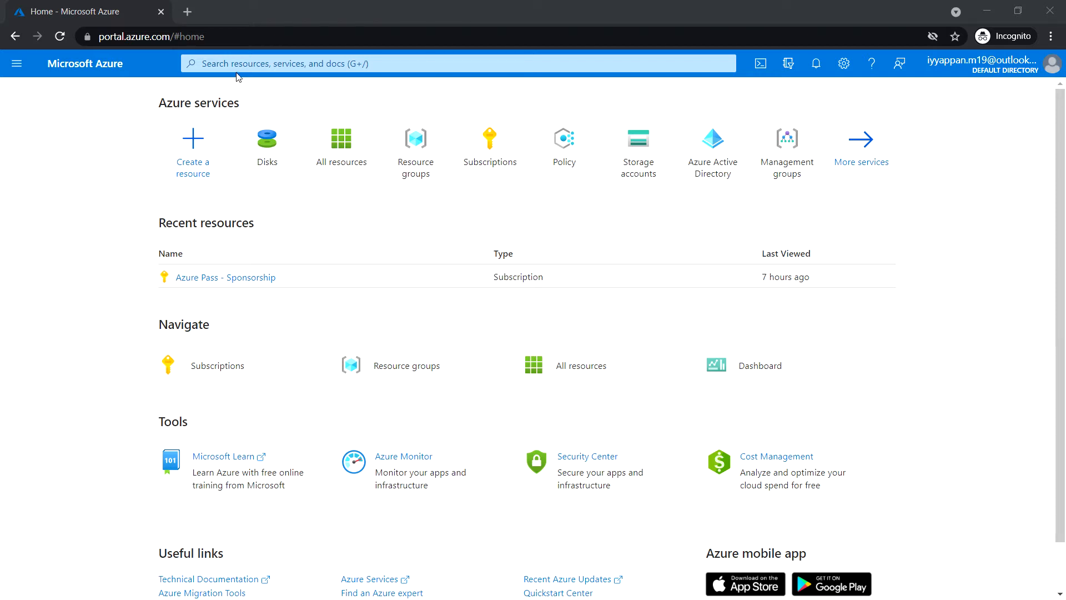
Search for the Disks service, open it and start creating a new managed disk.
left_click(254, 64)
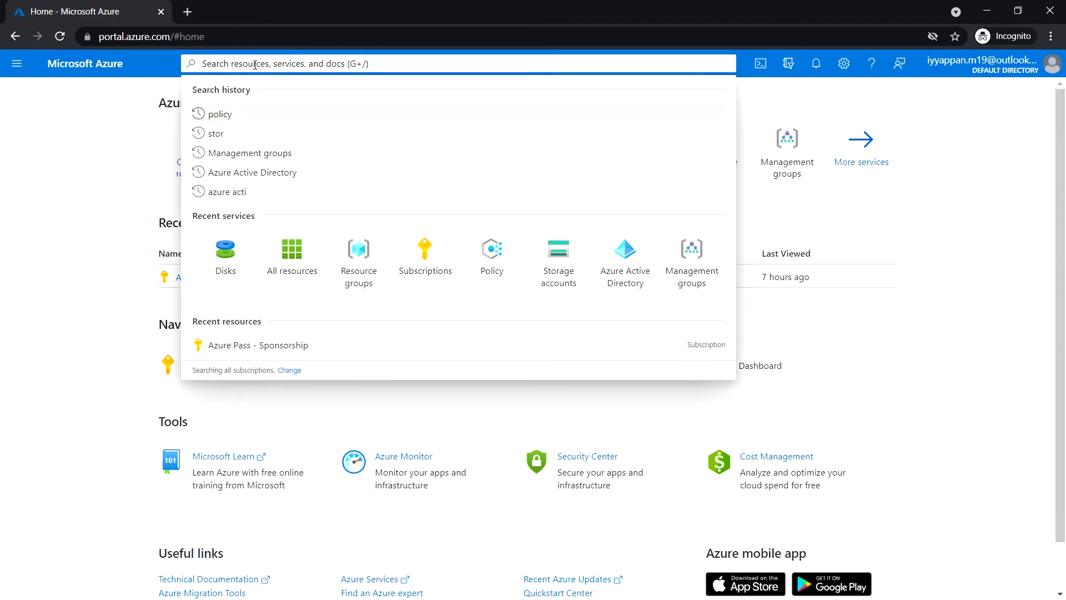
type("Disk")
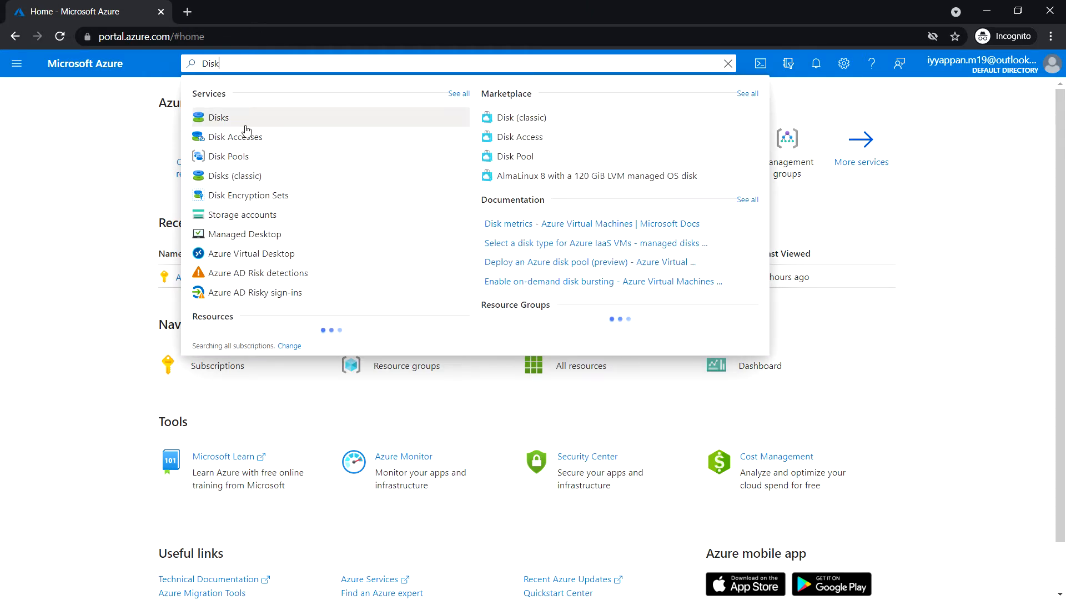
left_click(245, 118)
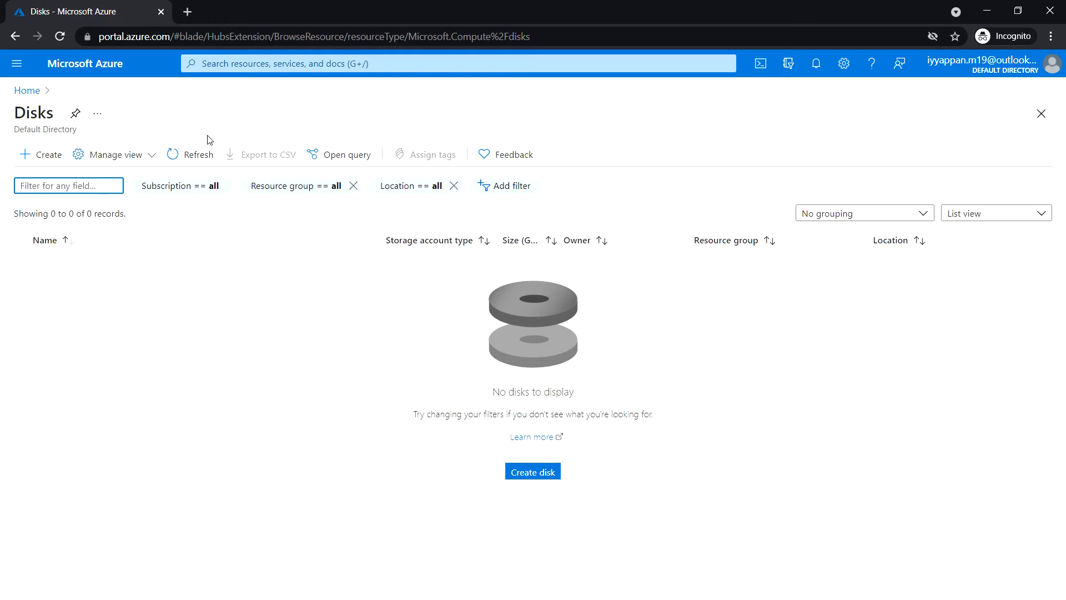
left_click(42, 156)
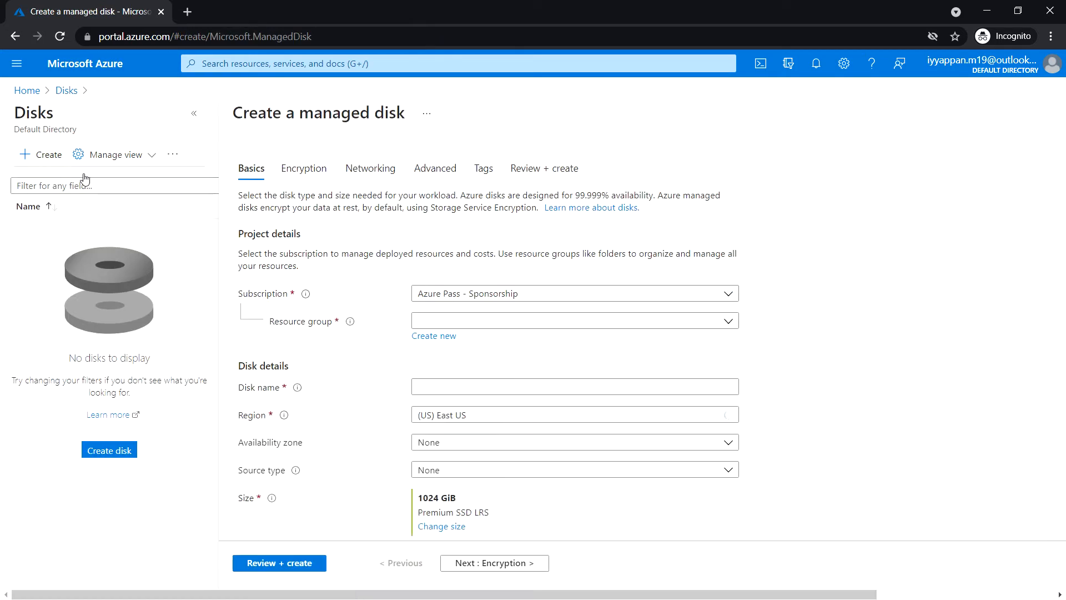
Create a new resource group named RG1 for the disk under the Azure Pass - Sponsorship subscription.
left_click(630, 297)
left_click(630, 297)
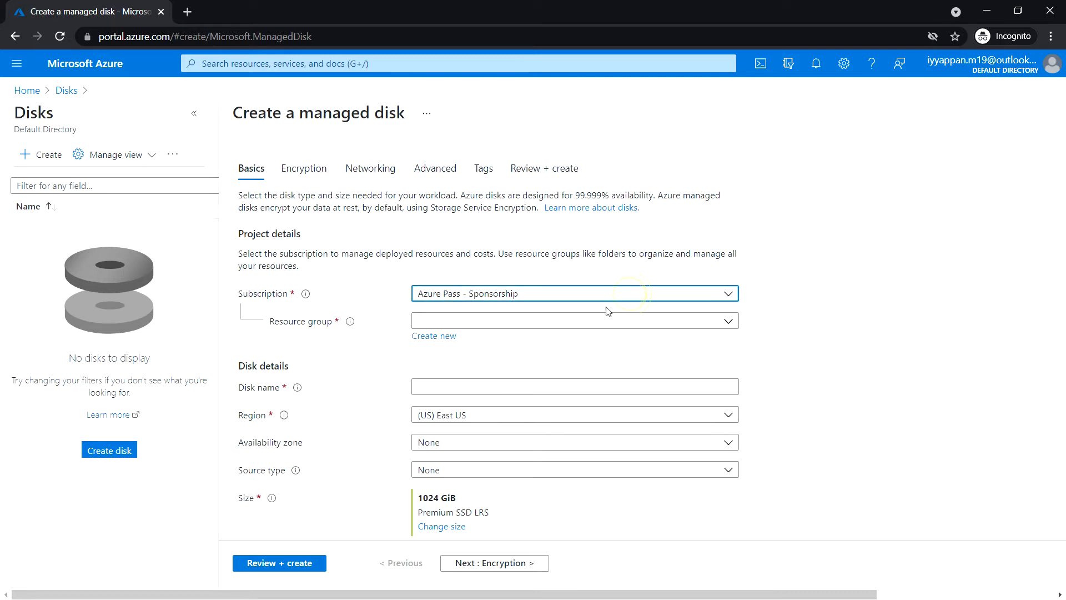
left_click(443, 336)
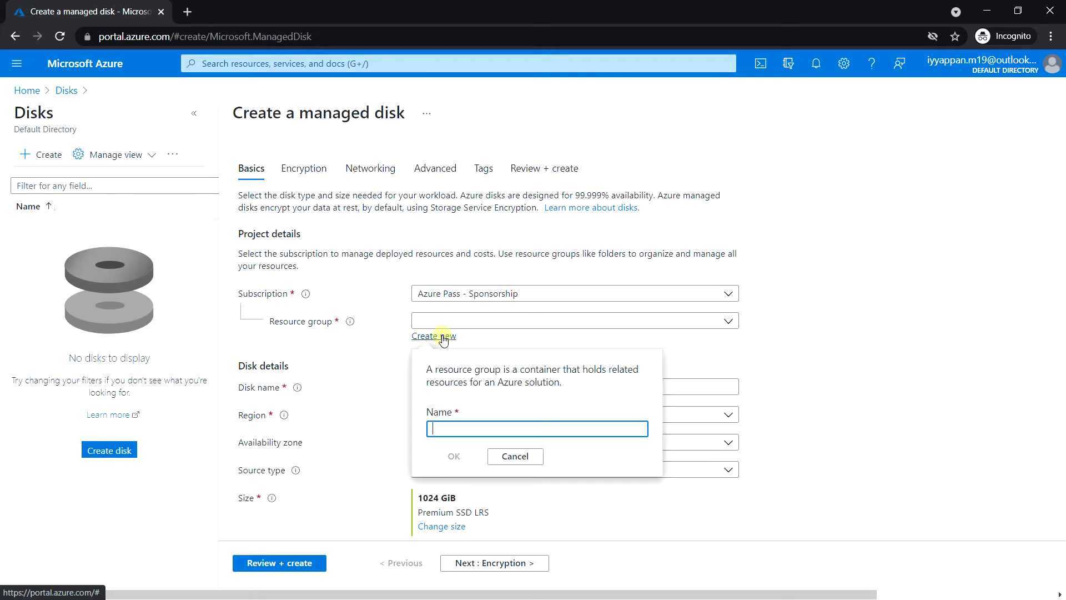
left_click(458, 427)
type("RG1")
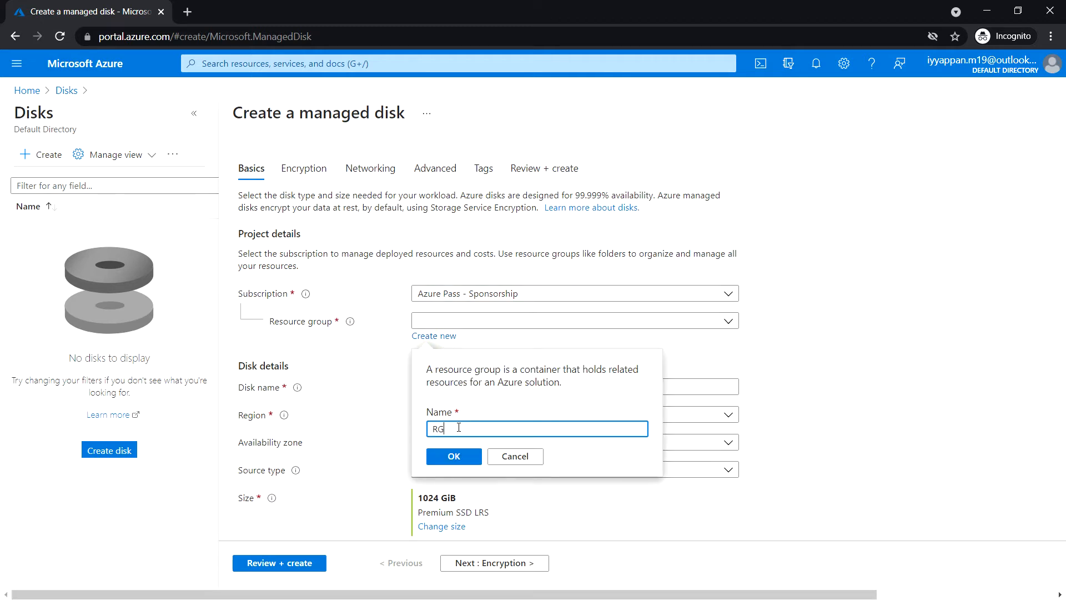
left_click(465, 464)
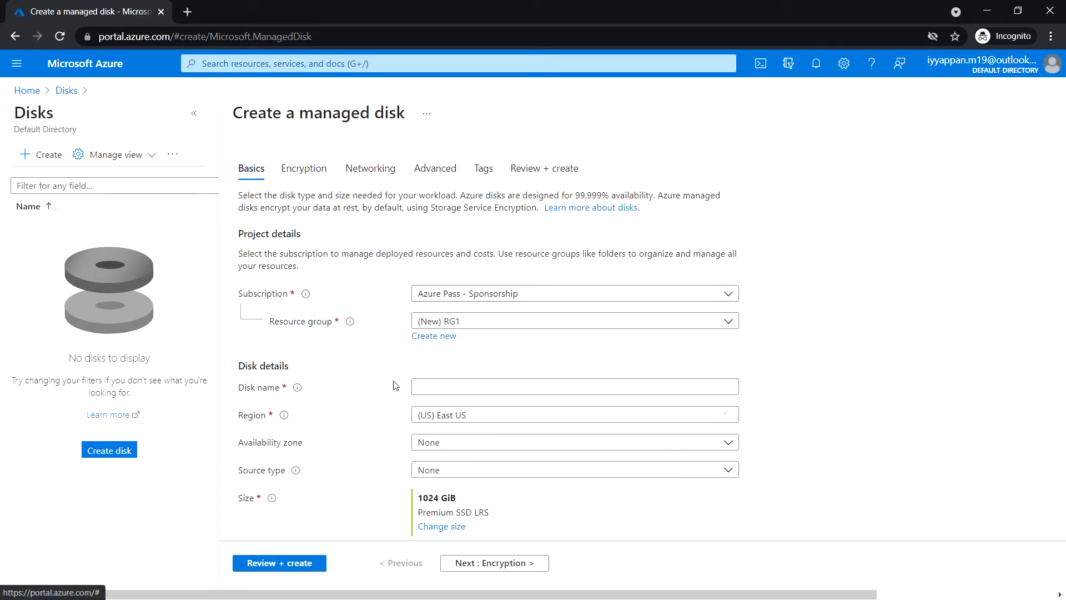
Name the managed disk az104-03a-disk1.
scroll(392, 385, "down", 1)
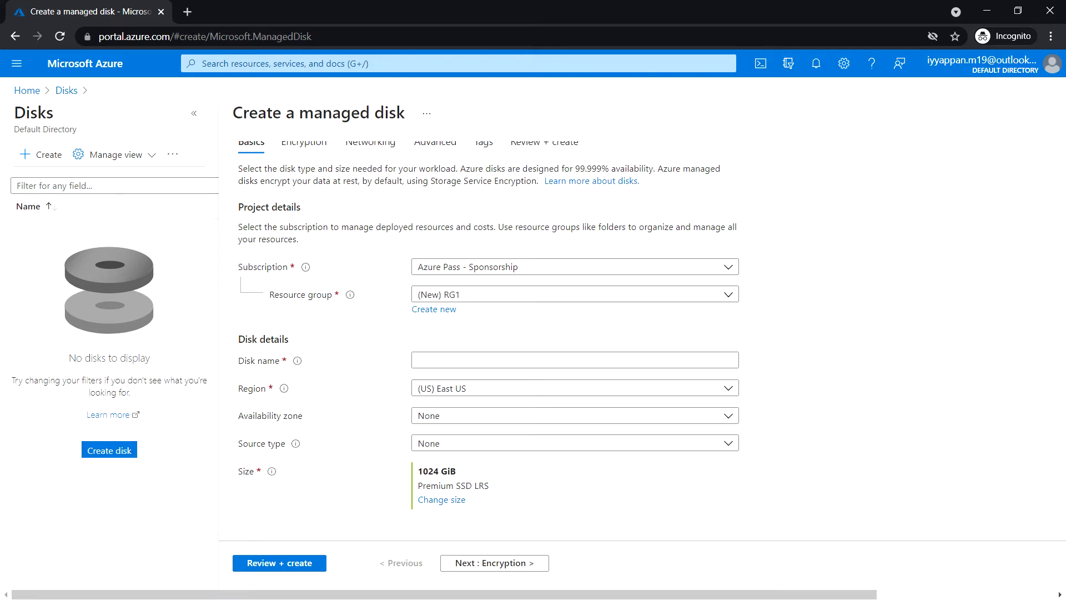
left_click(430, 358)
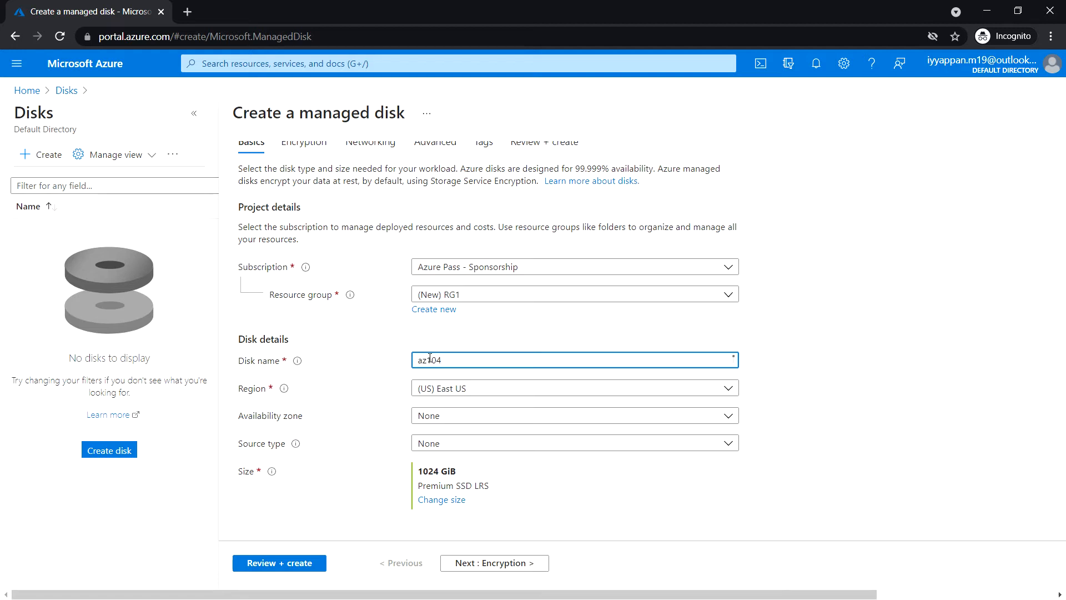
type("az104-03a-disk1")
Change the disk size to 32 GiB with the Standard HDD (locally-redundant storage) SKU.
left_click(451, 500)
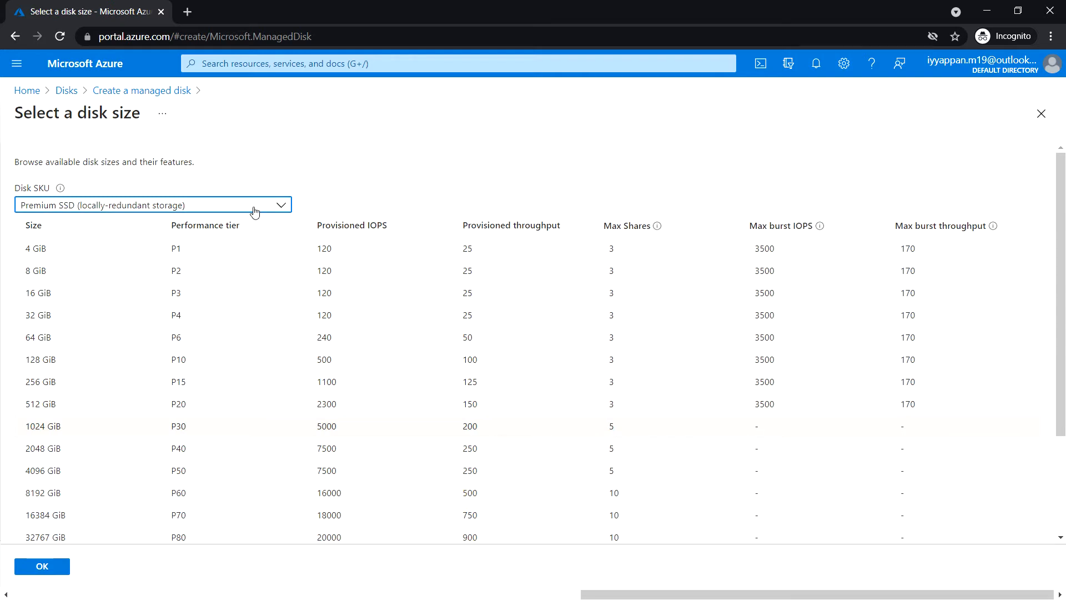
left_click(257, 209)
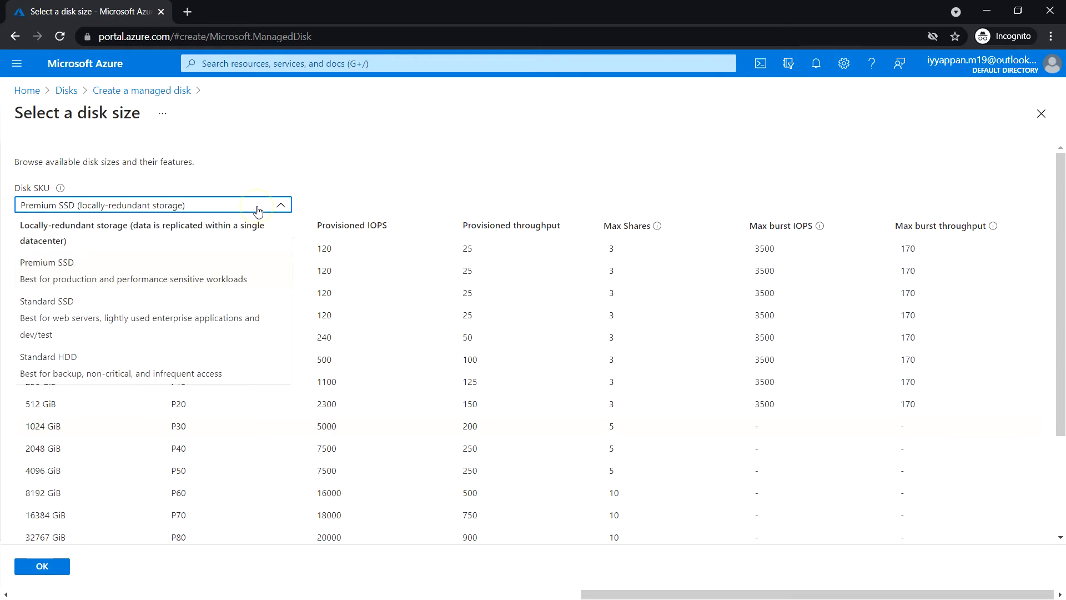
left_click(118, 367)
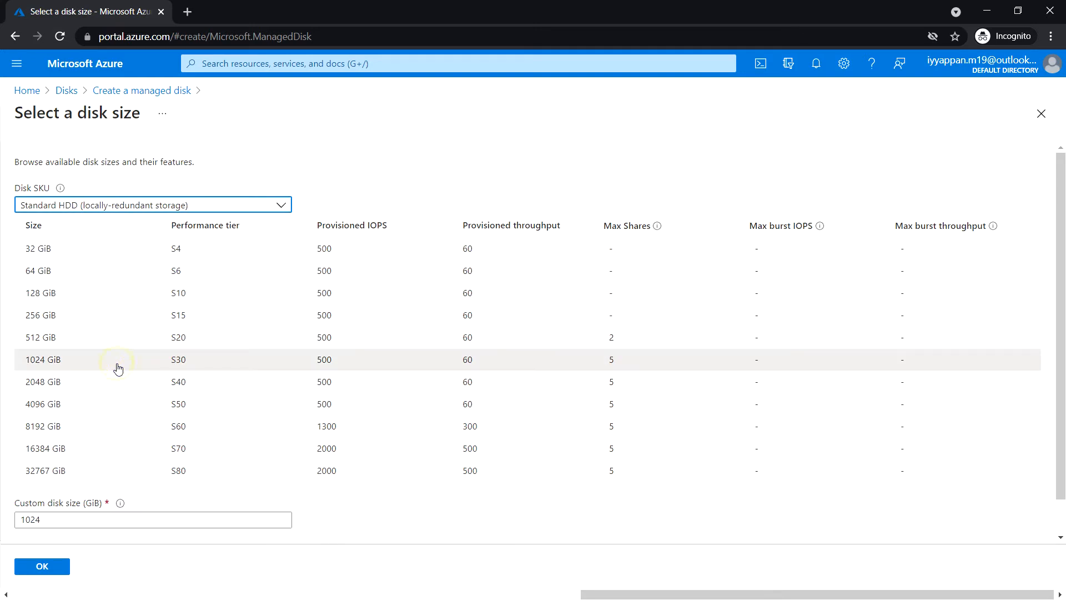
left_click(114, 259)
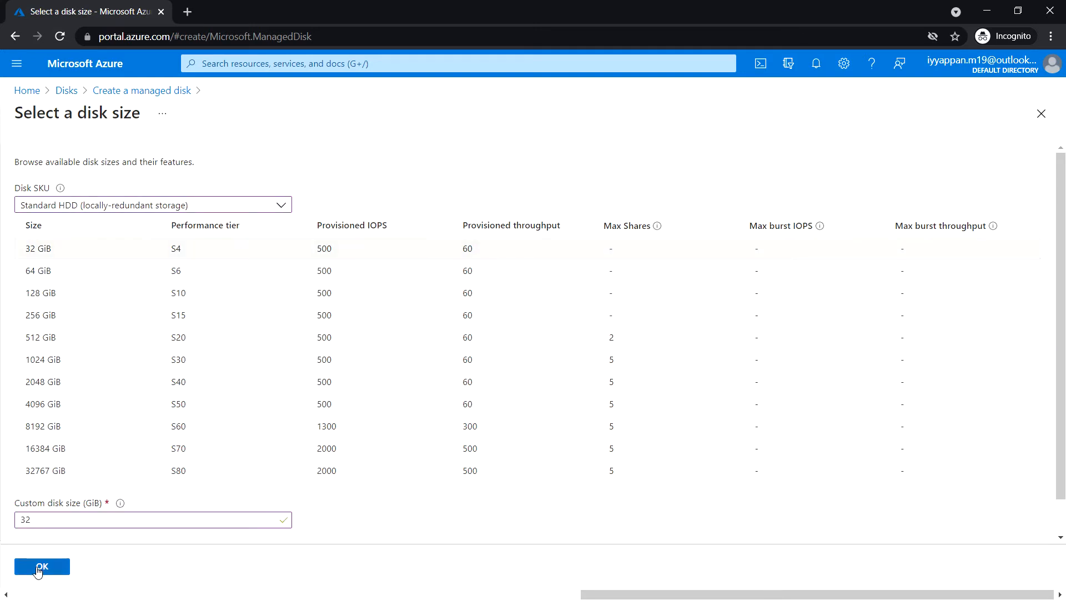
left_click(44, 567)
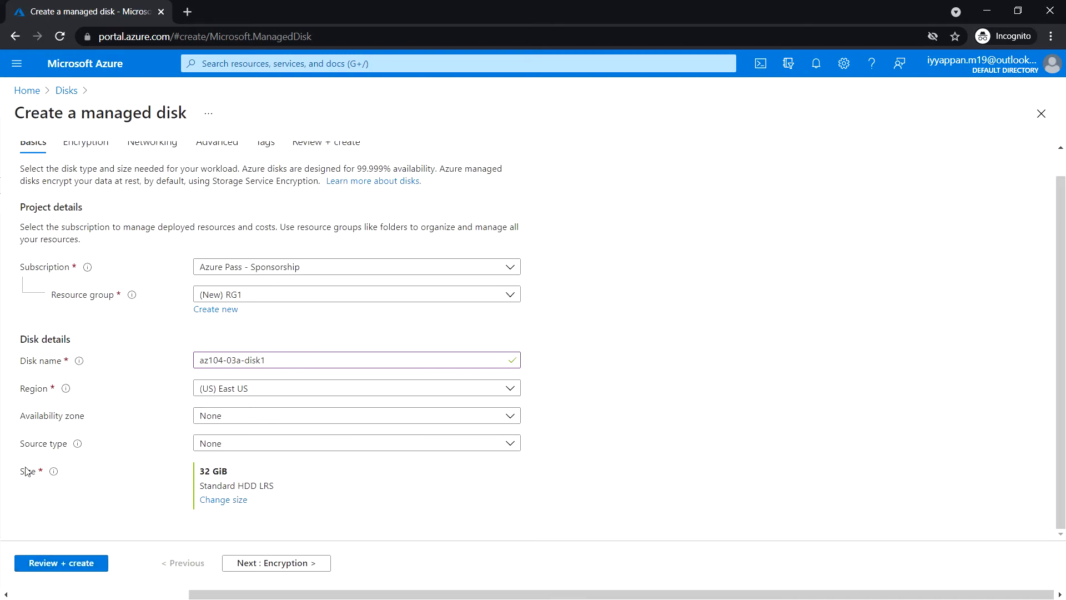
Review and deploy the managed disk az104-03a-disk1, and open the deployed resource.
left_click(73, 564)
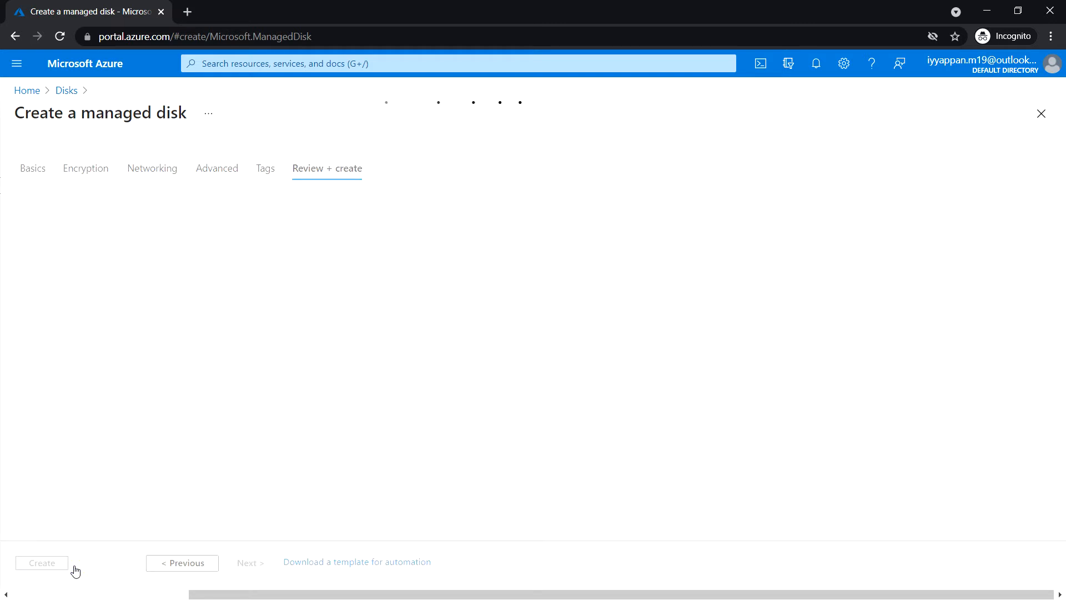
left_click(61, 562)
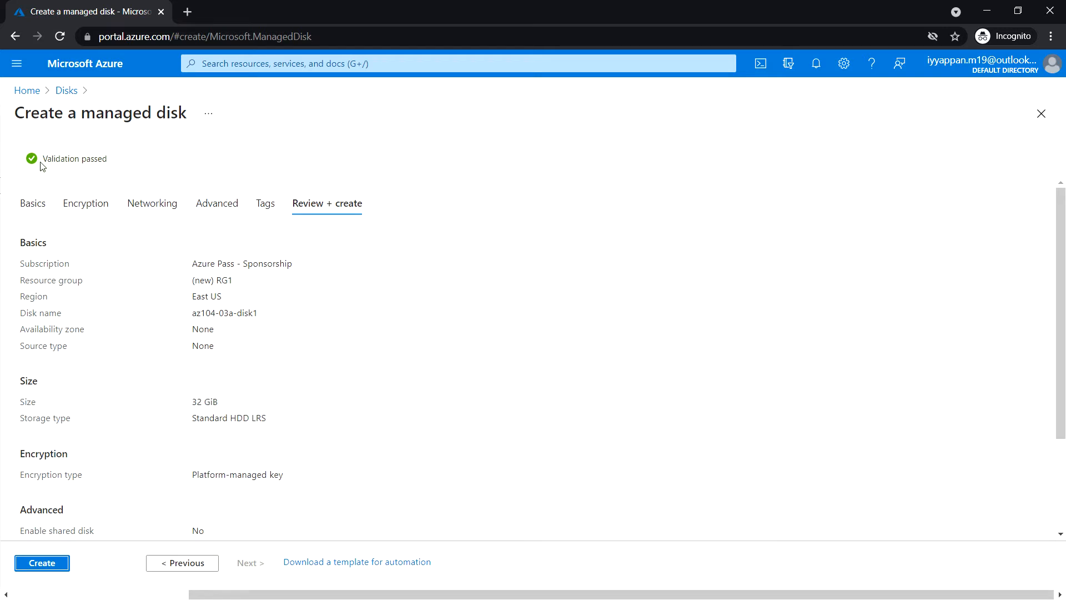
left_click(57, 563)
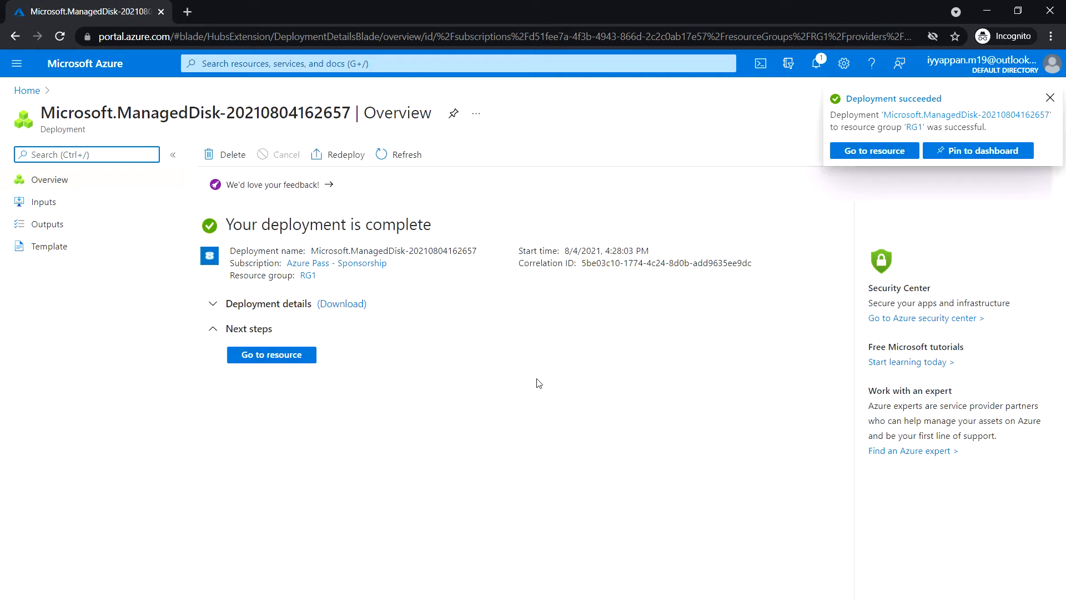
left_click(297, 357)
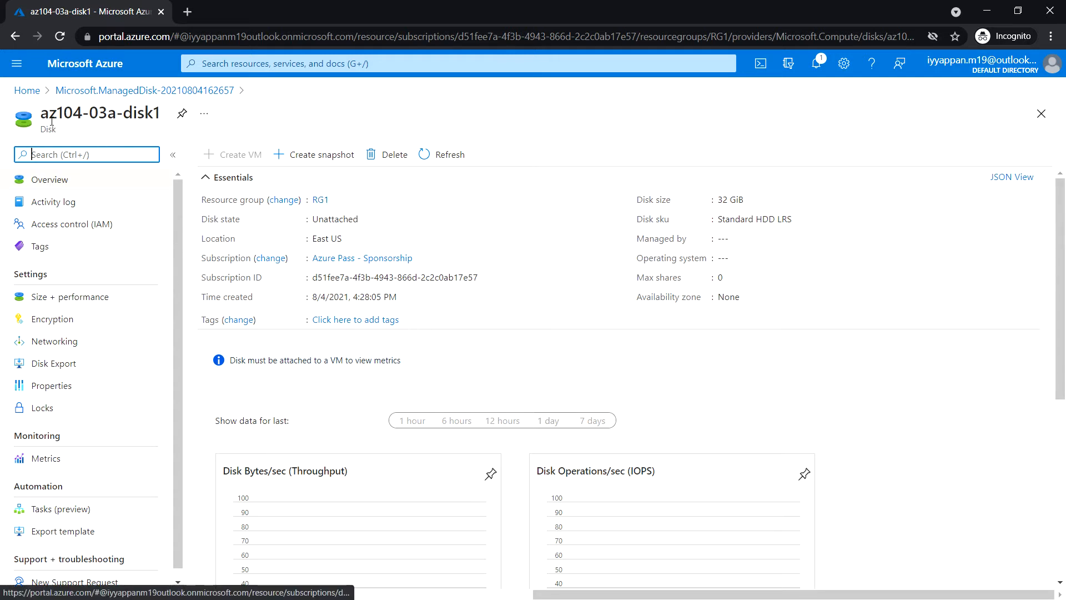
Open resource group RG1 and start moving az104-03a-disk1 to another resource group.
left_click(27, 90)
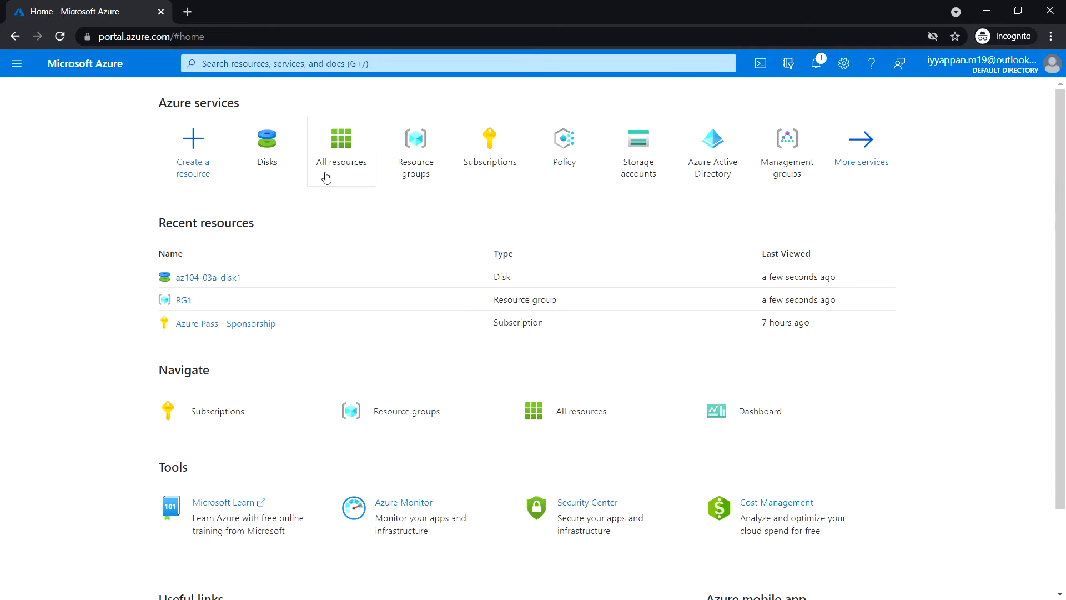
left_click(418, 155)
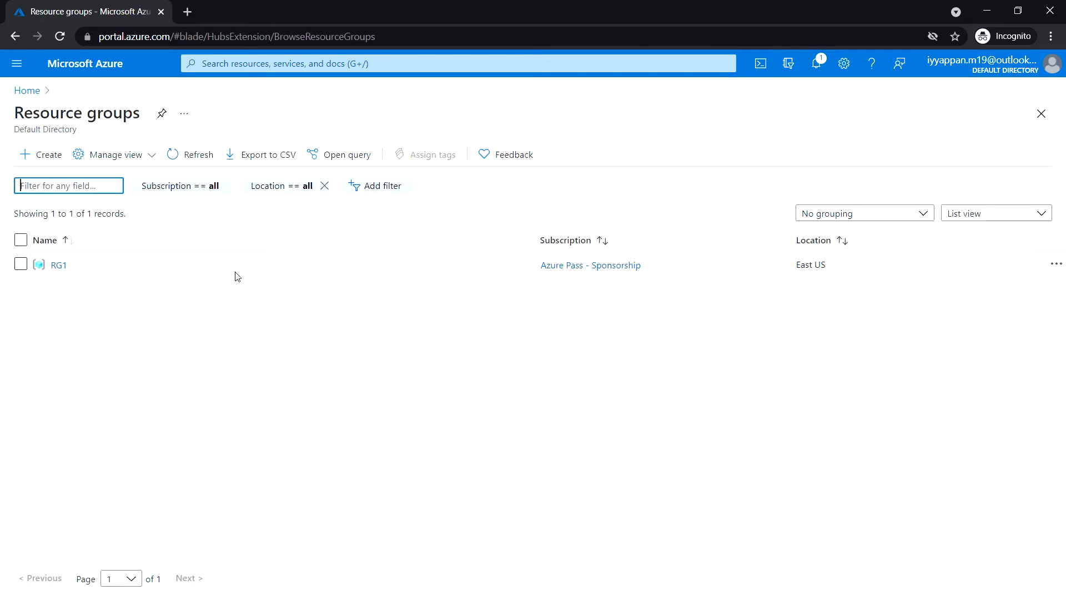
left_click(65, 266)
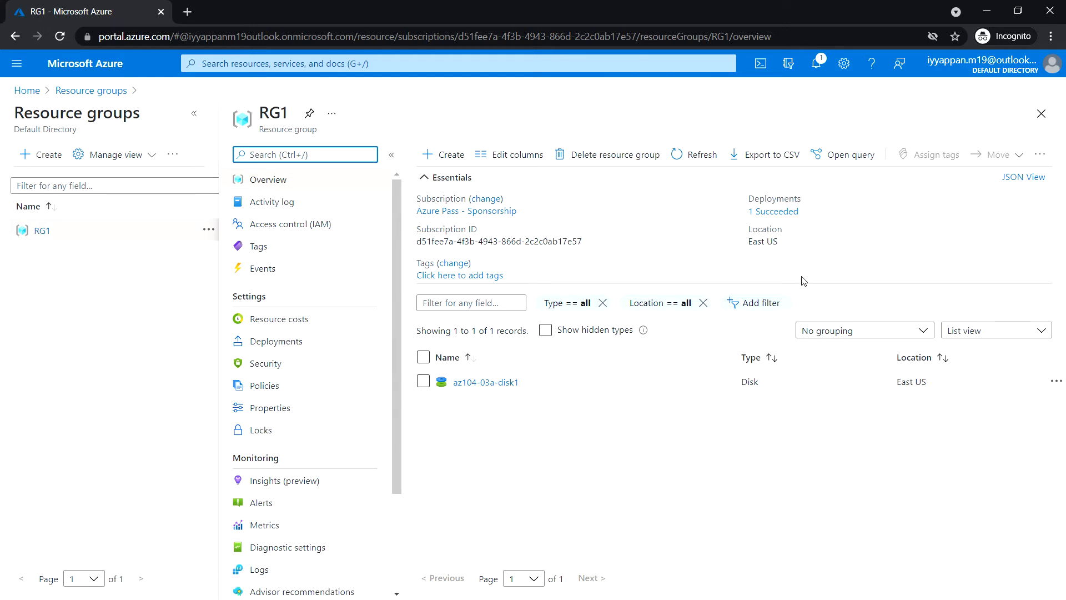
left_click(423, 382)
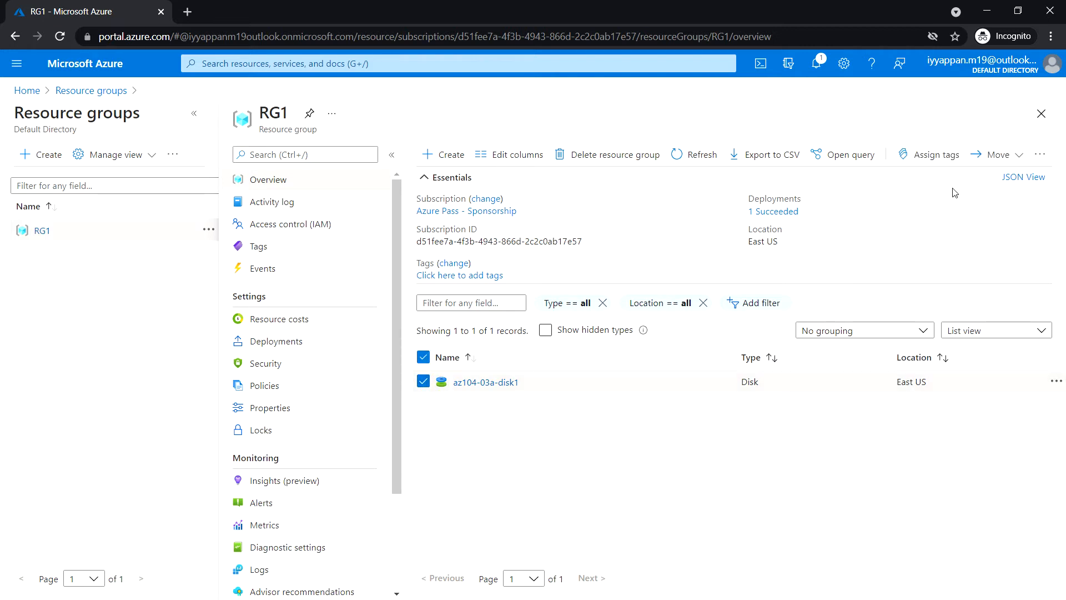
left_click(1016, 159)
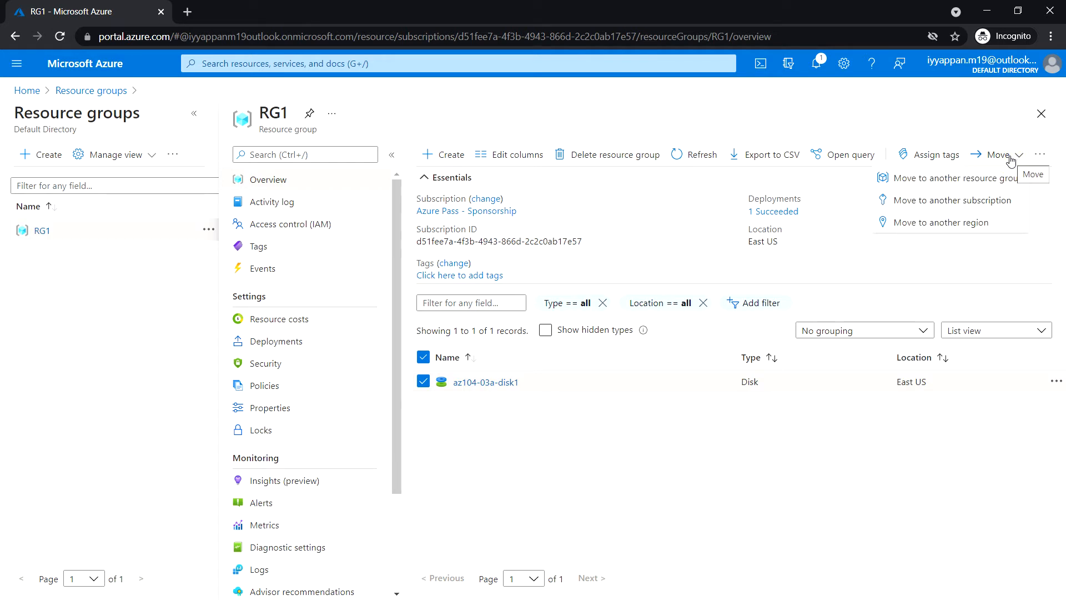
left_click(951, 183)
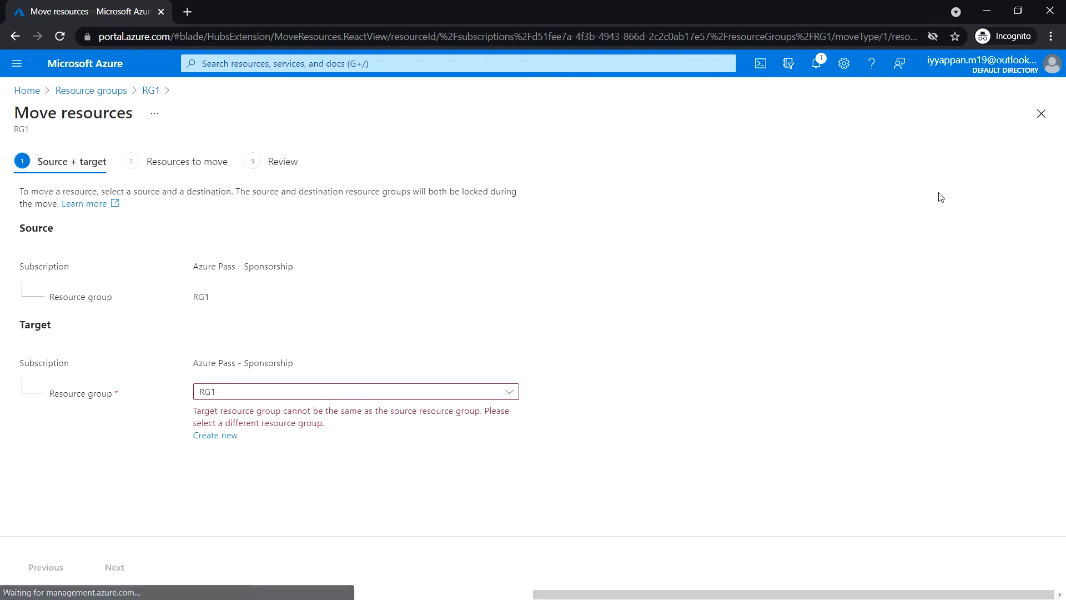
Create a new resource group RG2 as the move target and proceed to the resources to move.
left_click(225, 436)
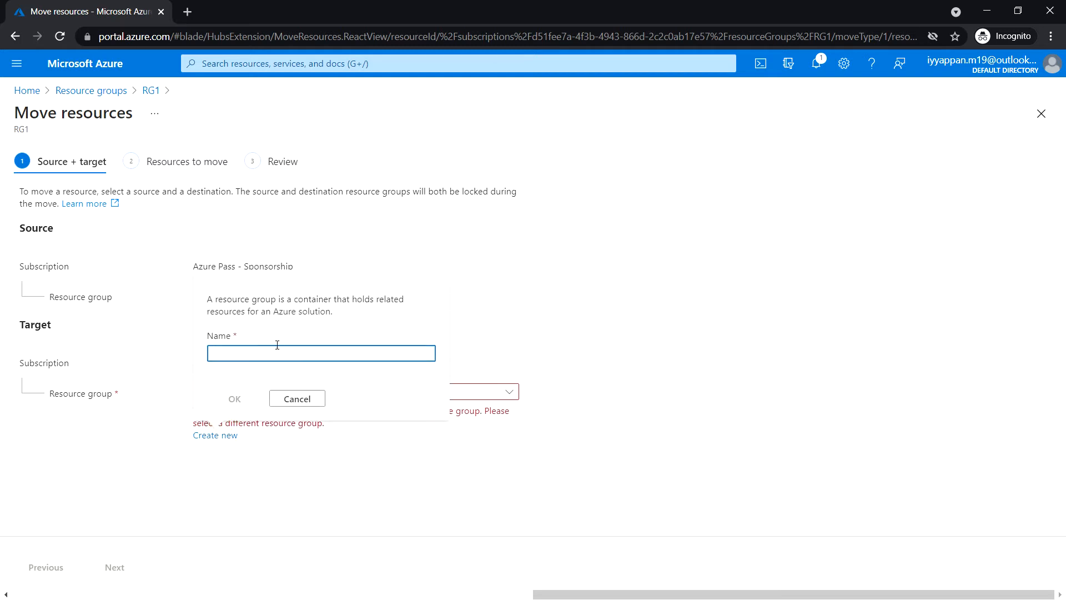
left_click(274, 347)
type("RG2")
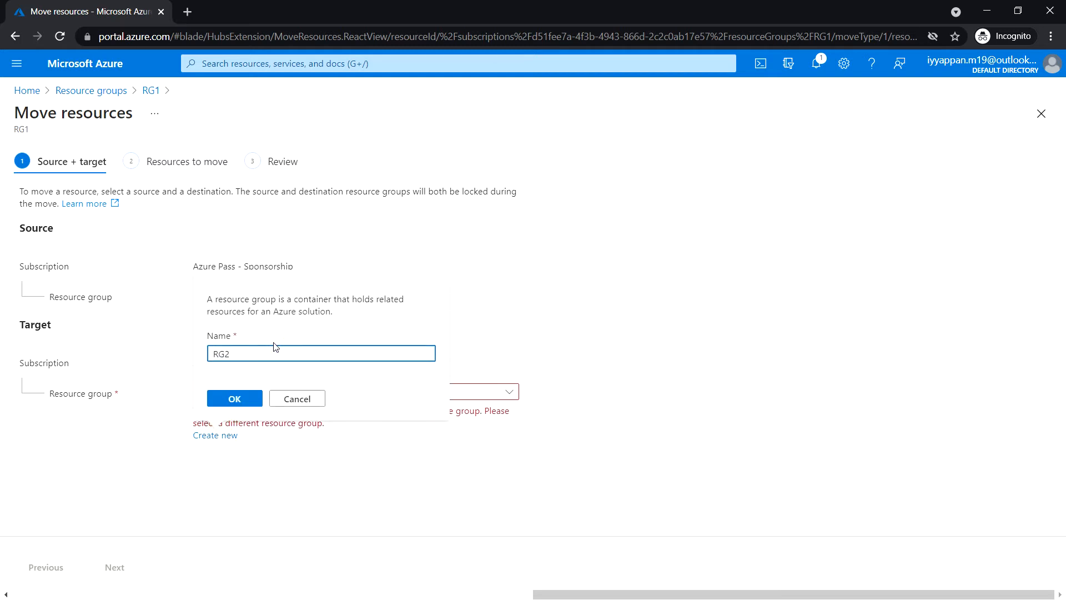
left_click(232, 399)
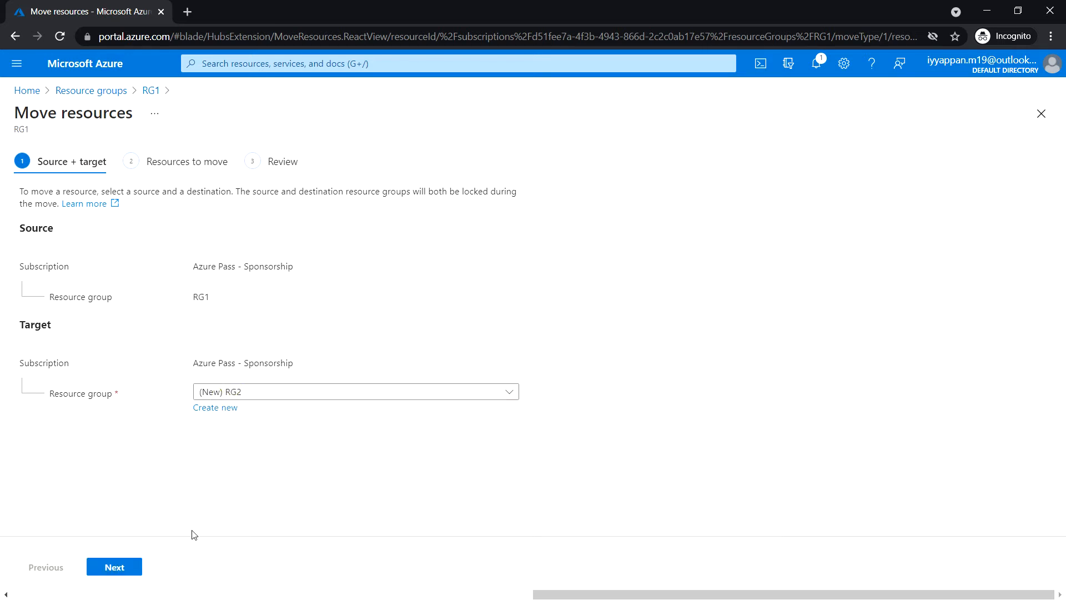
left_click(116, 567)
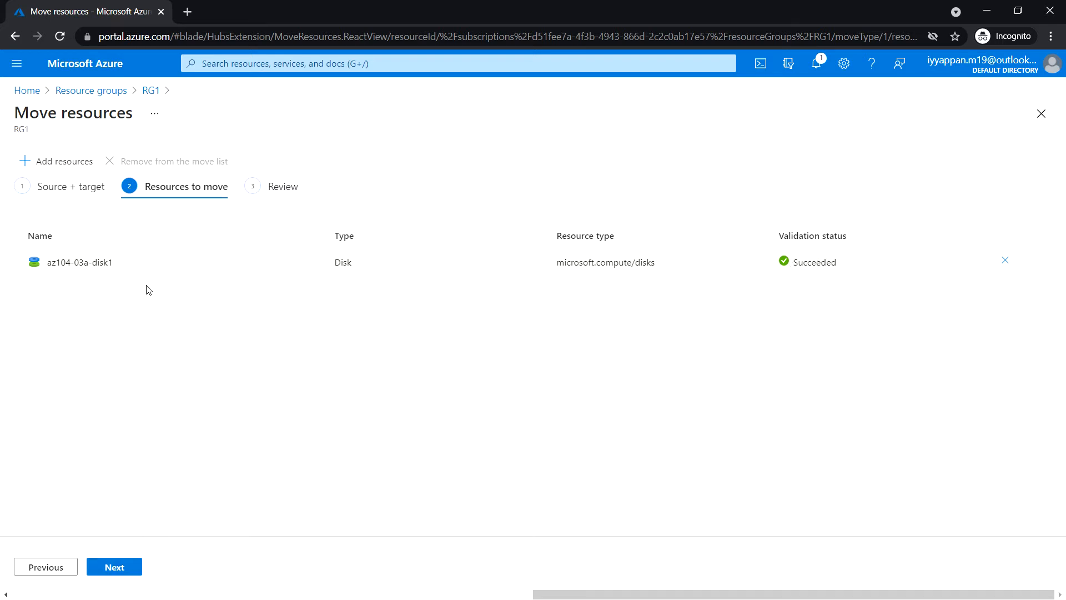
Acknowledge the resource ID notice, move the disk from RG1 to RG2 and check the notifications.
left_click(129, 569)
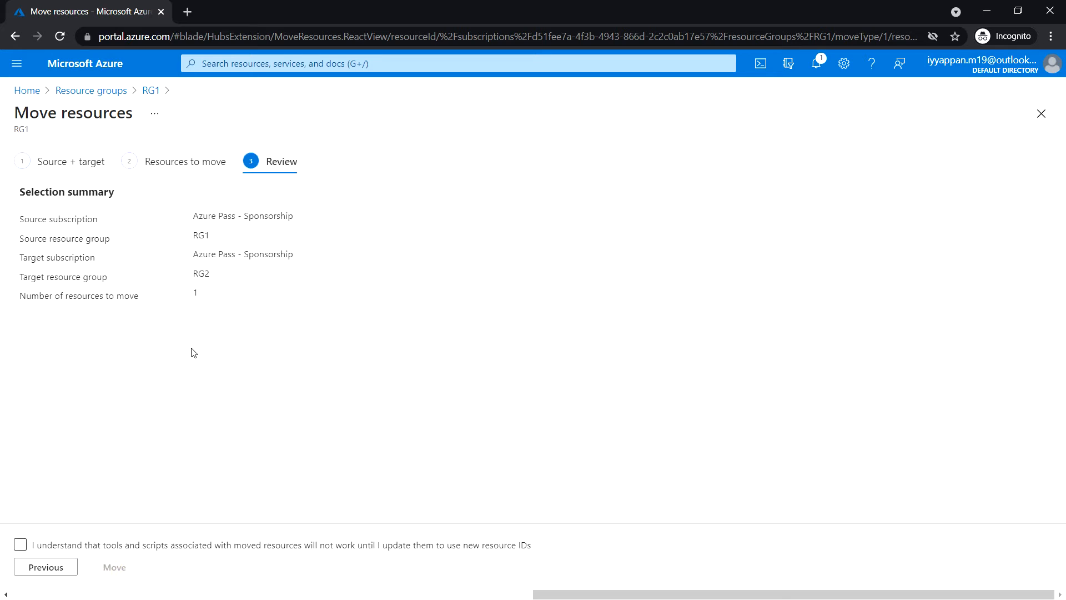
left_click(20, 544)
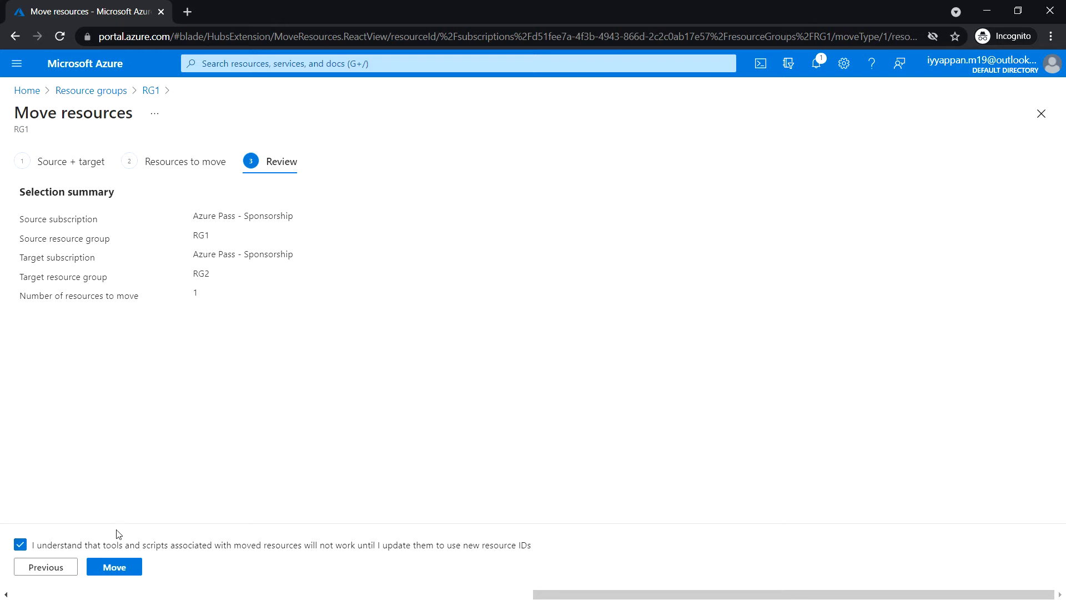
left_click(121, 569)
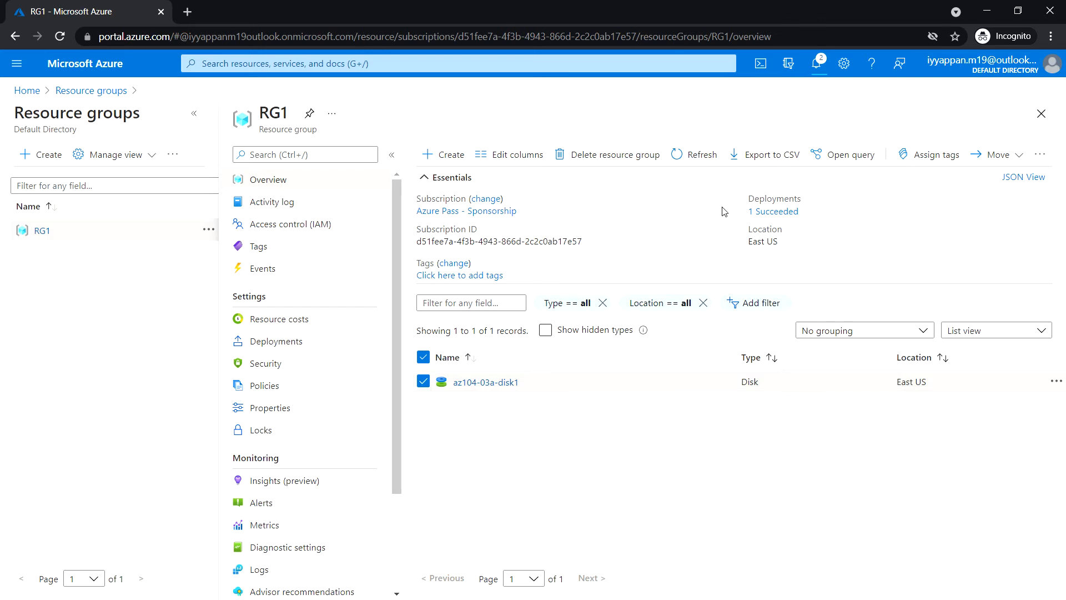
left_click(816, 64)
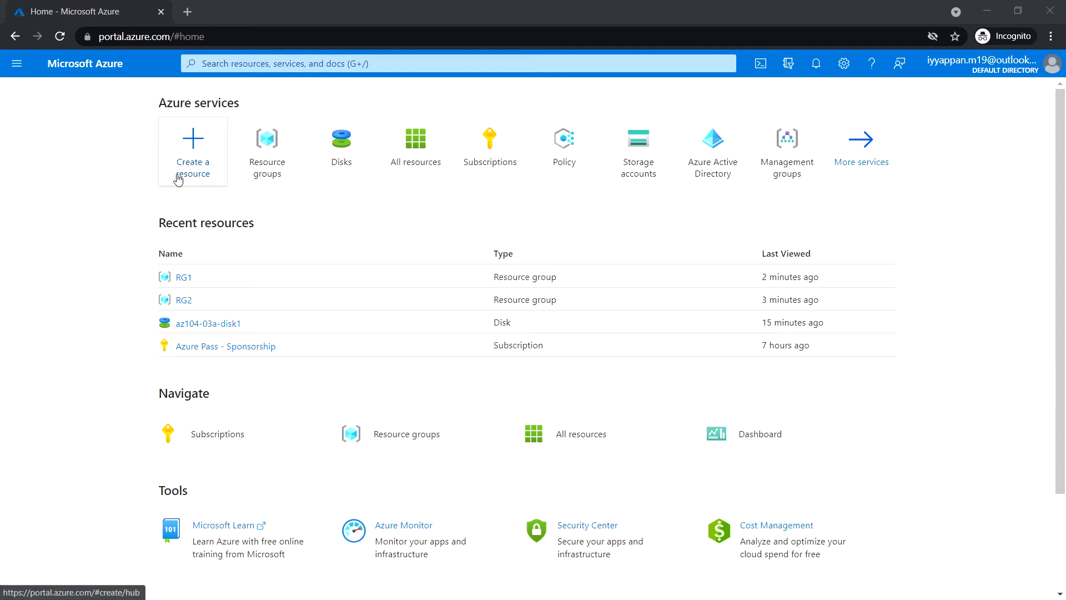
Start creating a managed disk under the Azure Pass - Sponsorship subscription, with a new resource group named RG3.
left_click(340, 149)
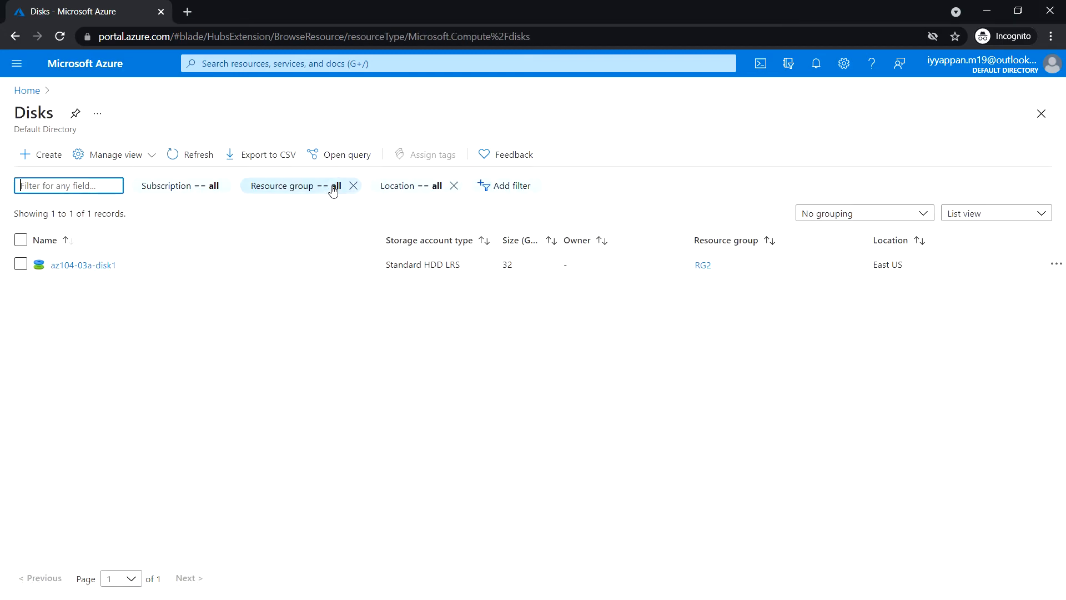
left_click(52, 157)
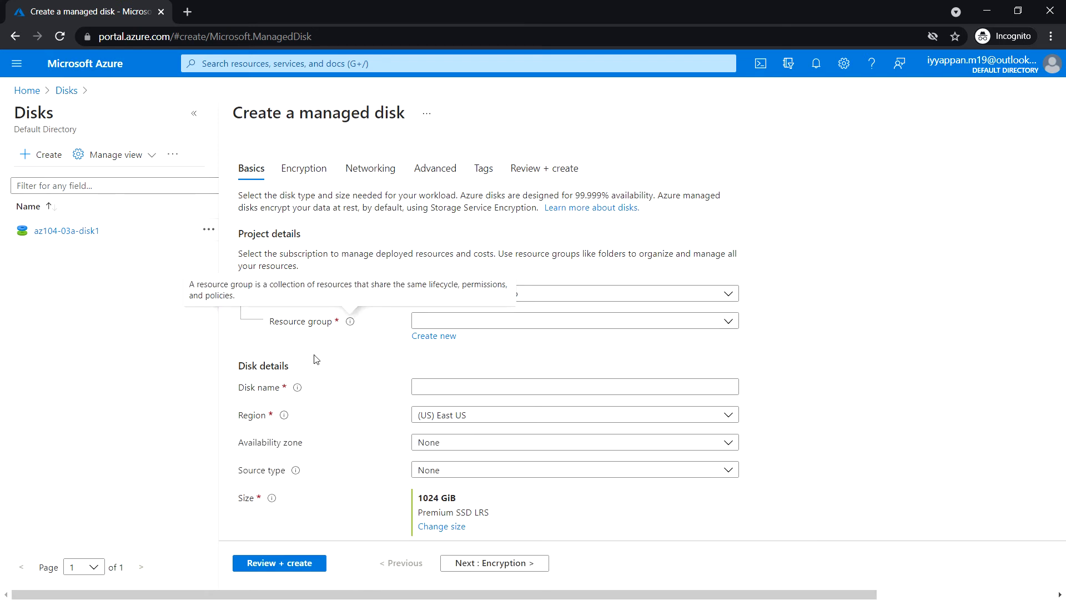
left_click(662, 294)
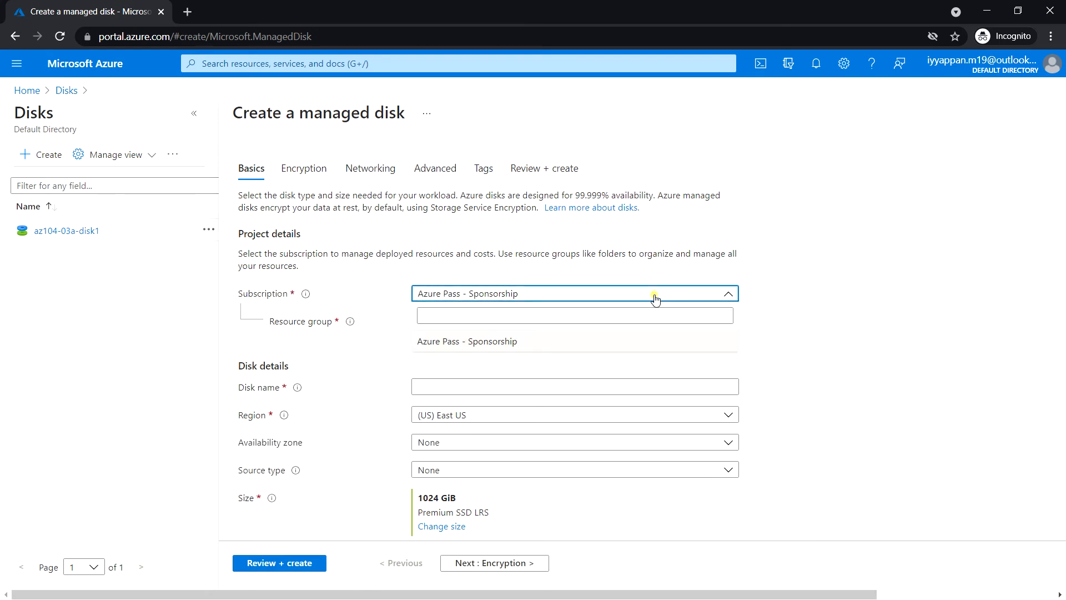
left_click(656, 300)
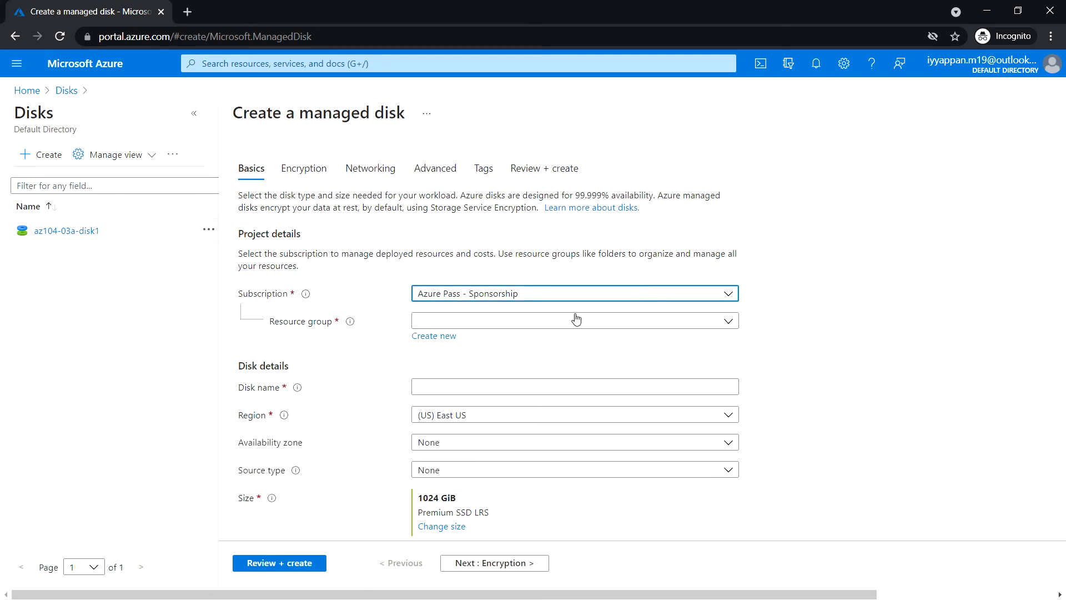
left_click(443, 341)
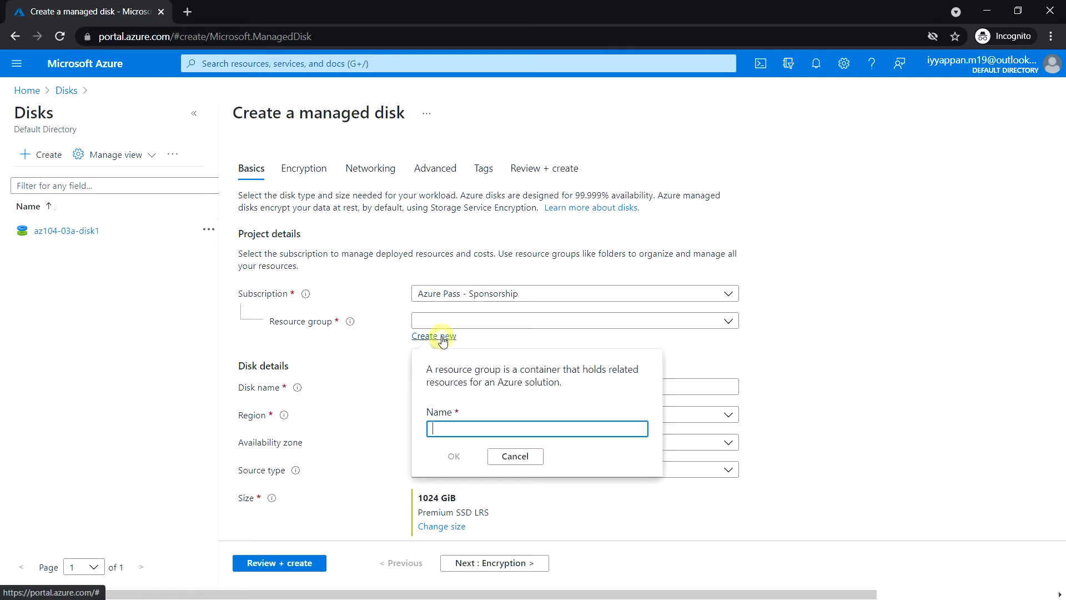
left_click(473, 428)
type("RG3")
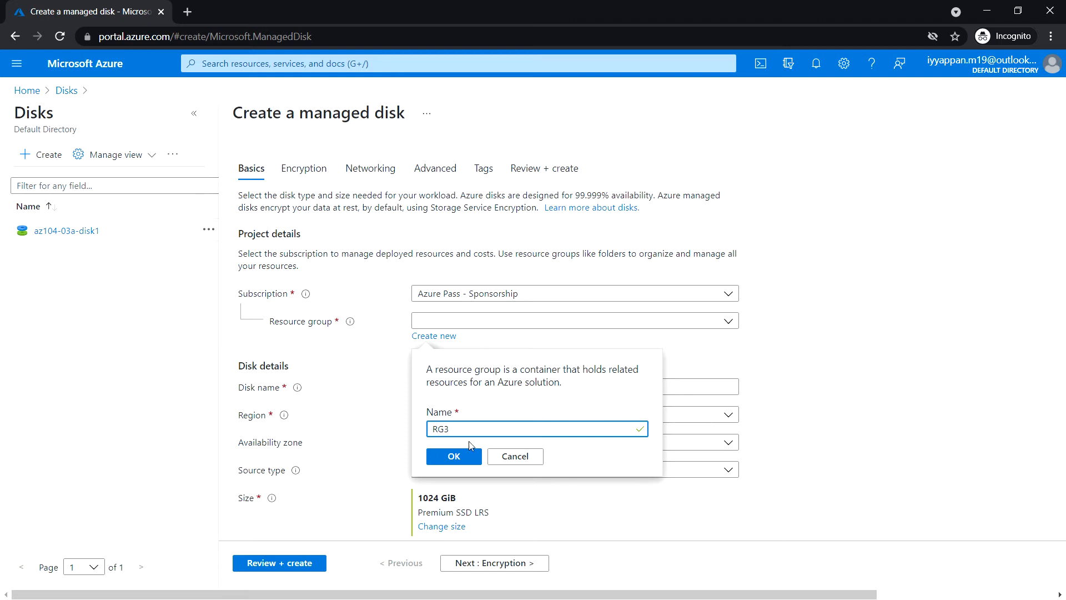
left_click(465, 457)
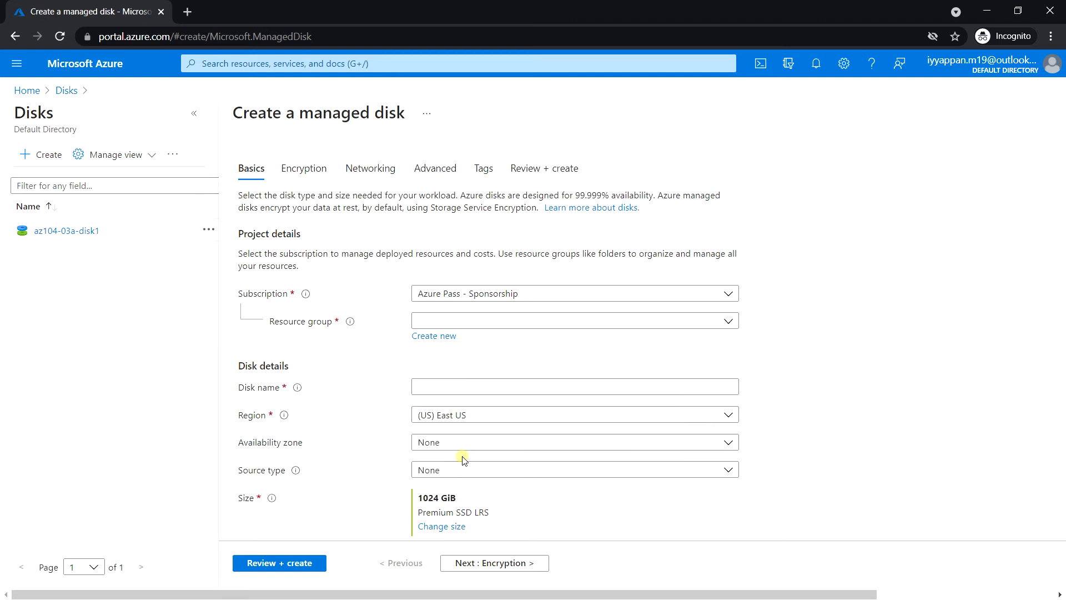
Name the new managed disk az104-03a-disk2.
left_click(484, 389)
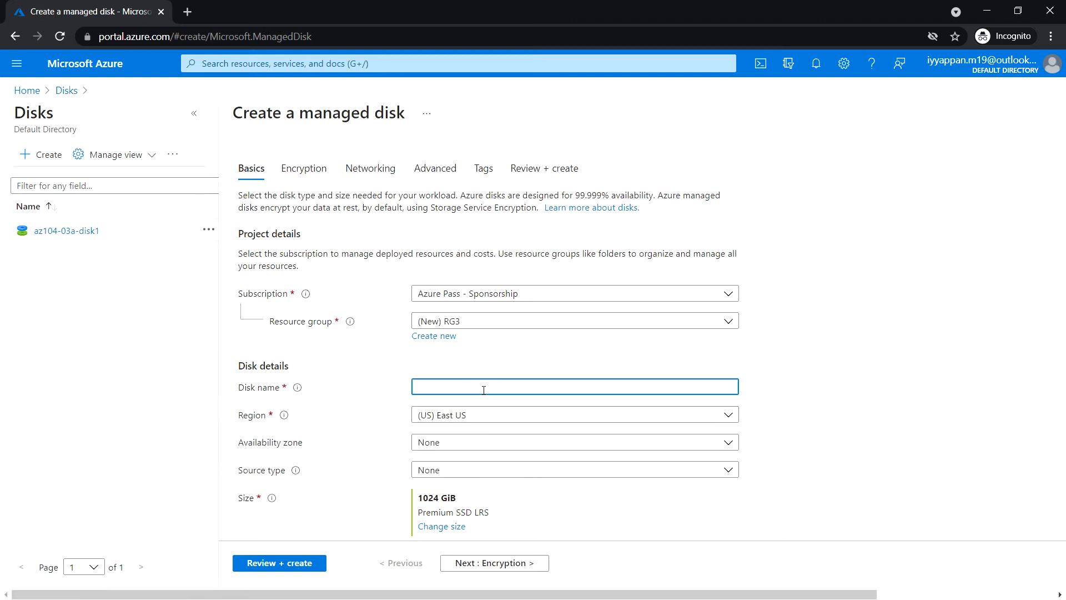
type("az104-03a")
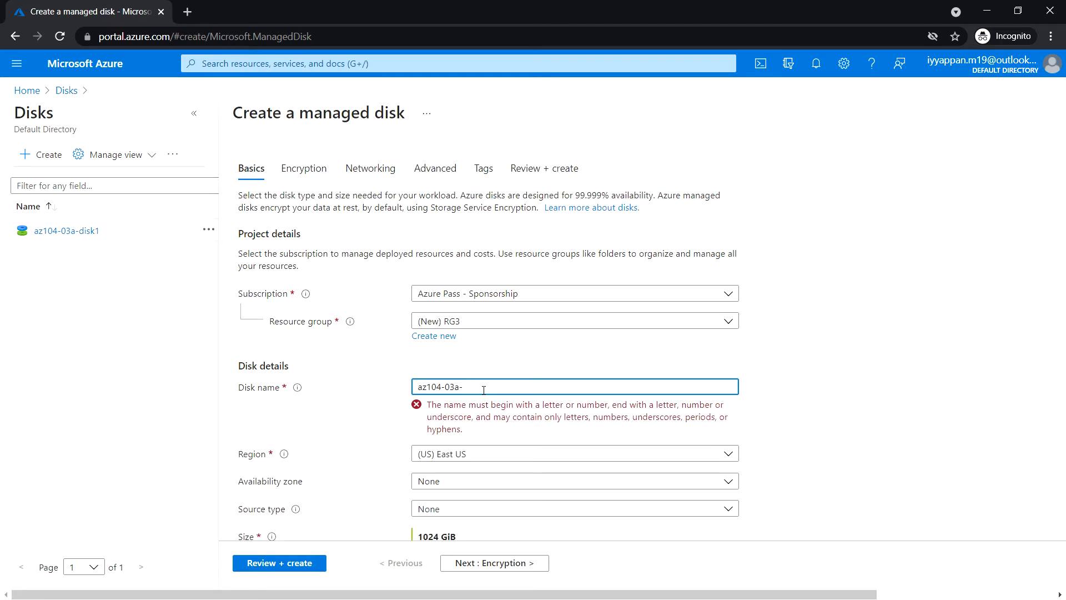
type("-disk2")
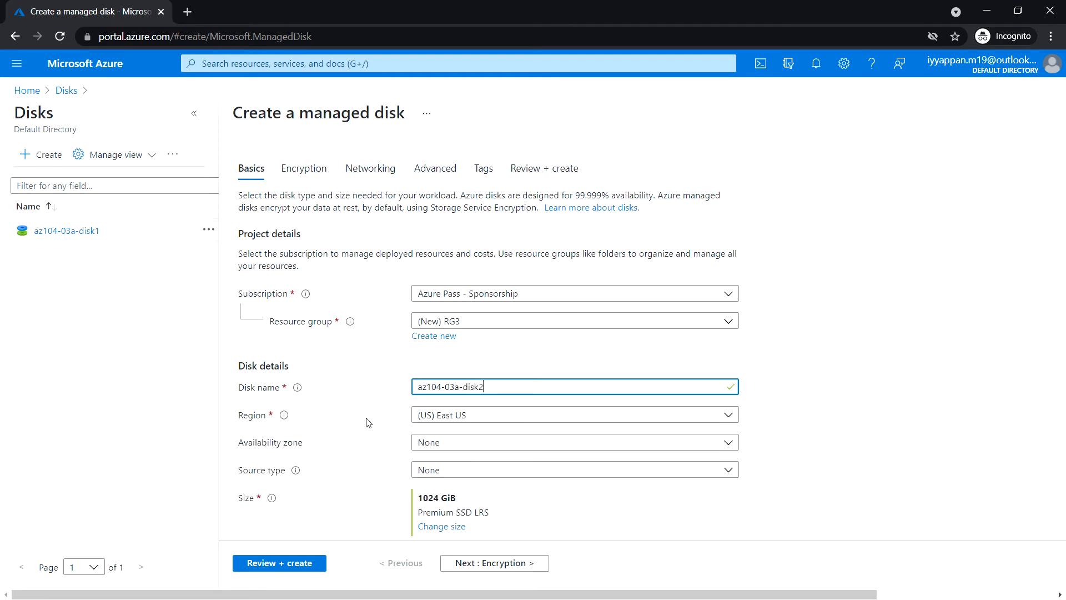
Set the disk size to 32 GiB with the Standard HDD (locally-redundant storage) SKU.
scroll(367, 419, "down", 1)
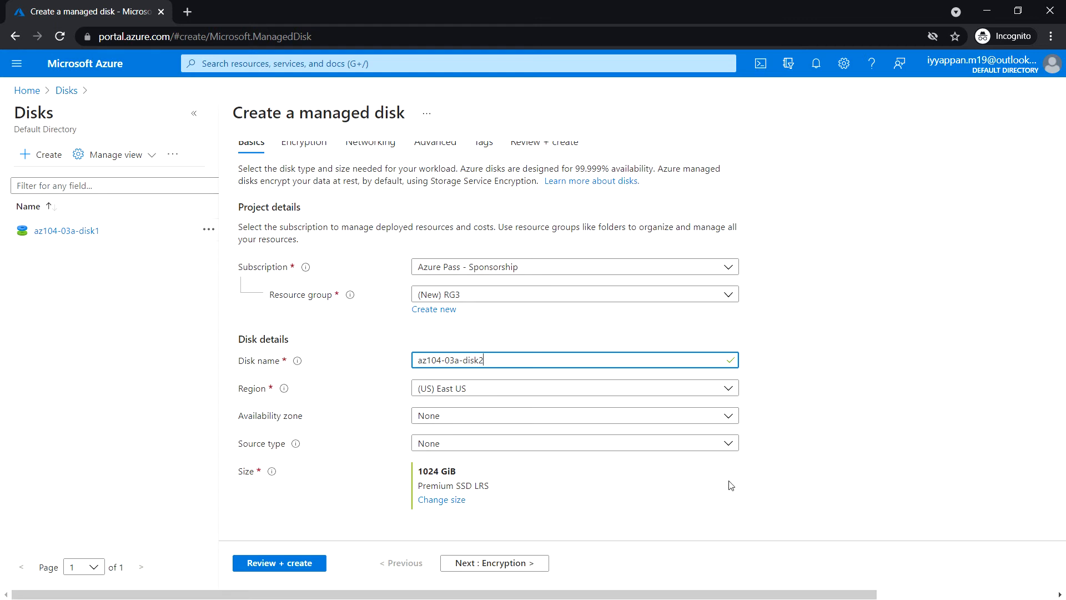
left_click(462, 503)
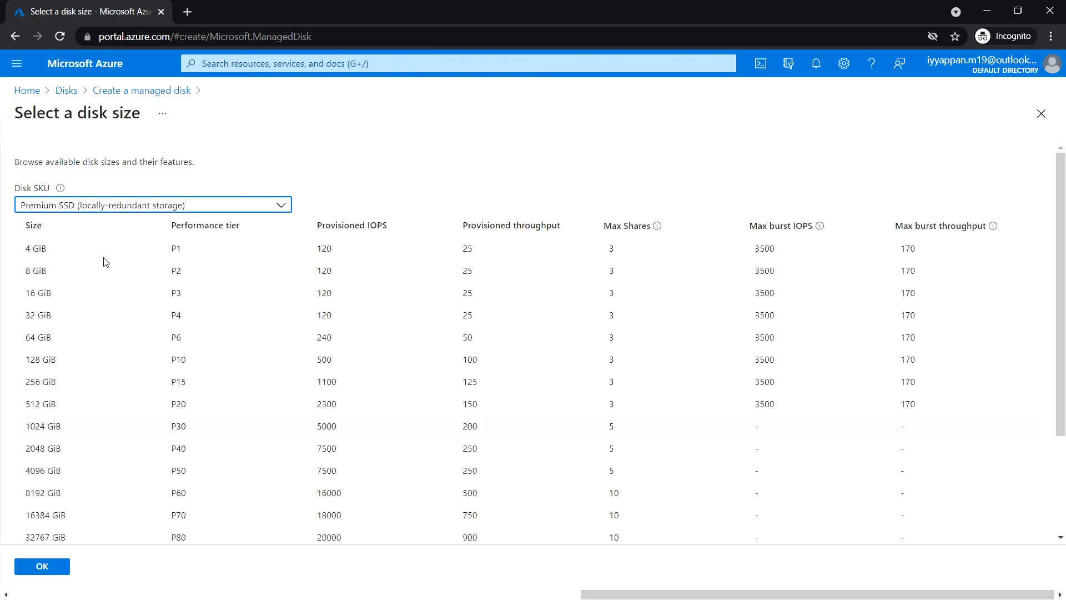
left_click(255, 207)
left_click(160, 364)
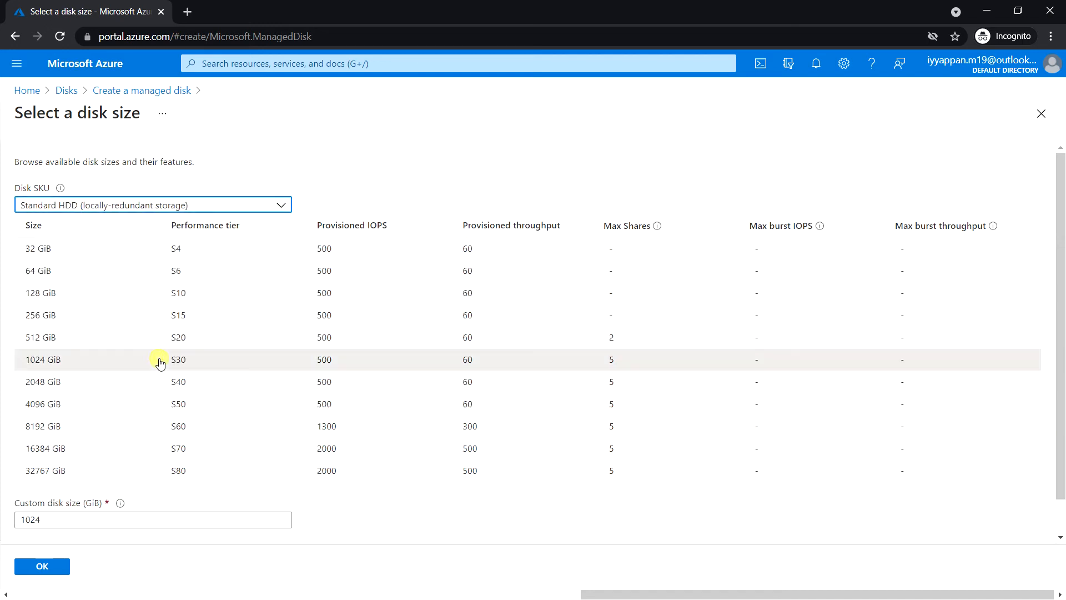
left_click(105, 256)
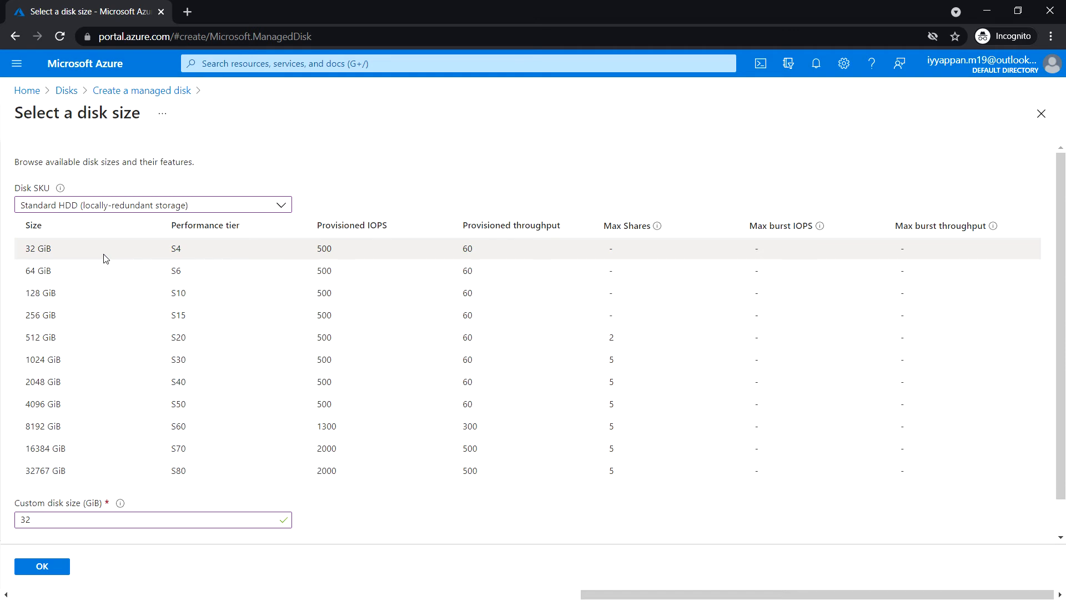
left_click(58, 566)
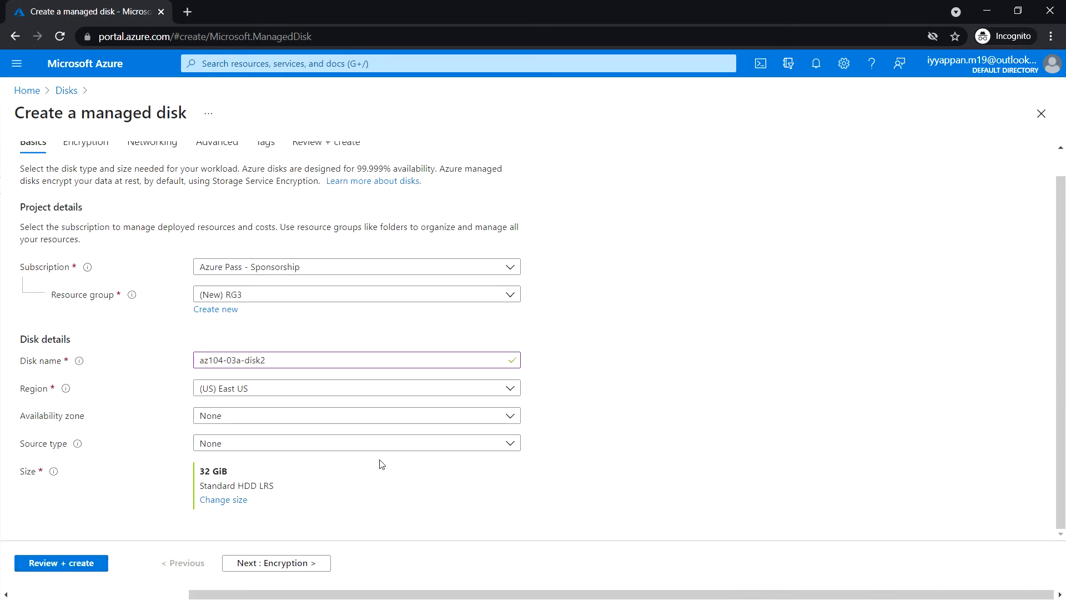
Review and deploy the managed disk az104-03a-disk2, and open resource group RG3.
left_click(71, 564)
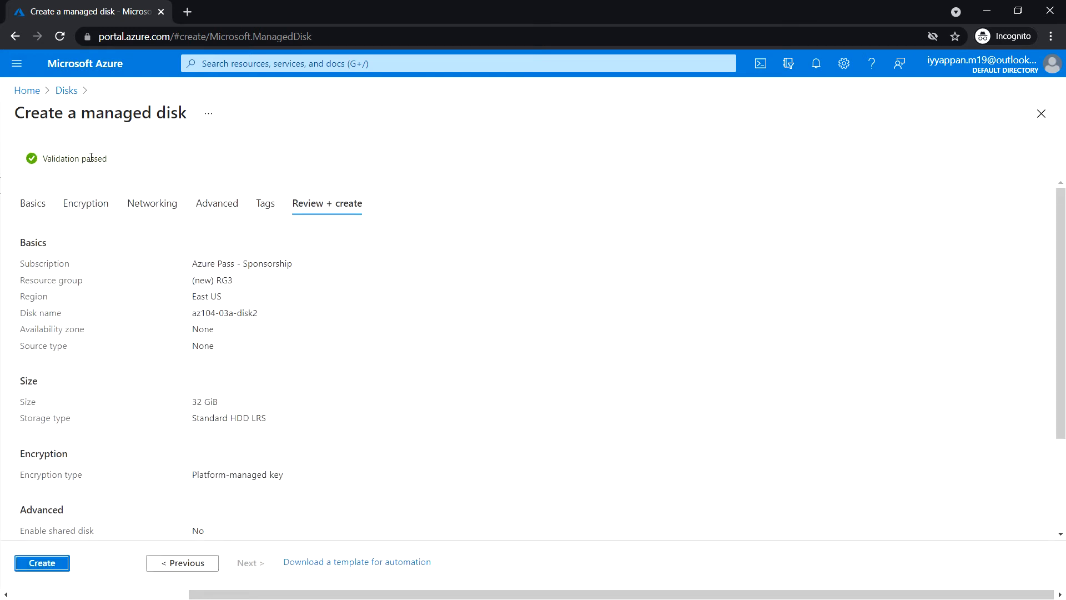
left_click(50, 562)
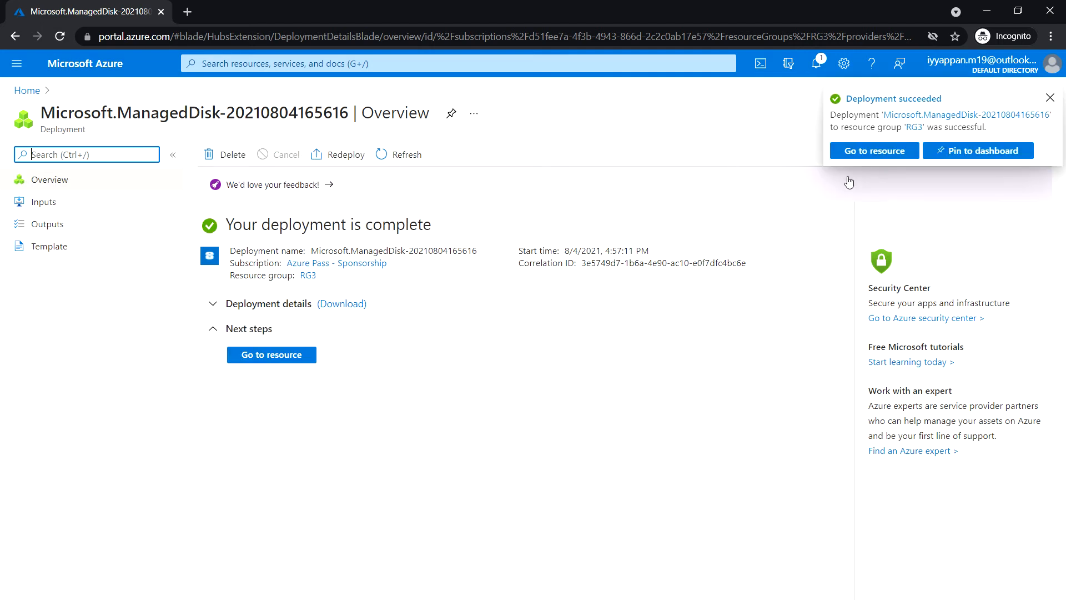
left_click(279, 356)
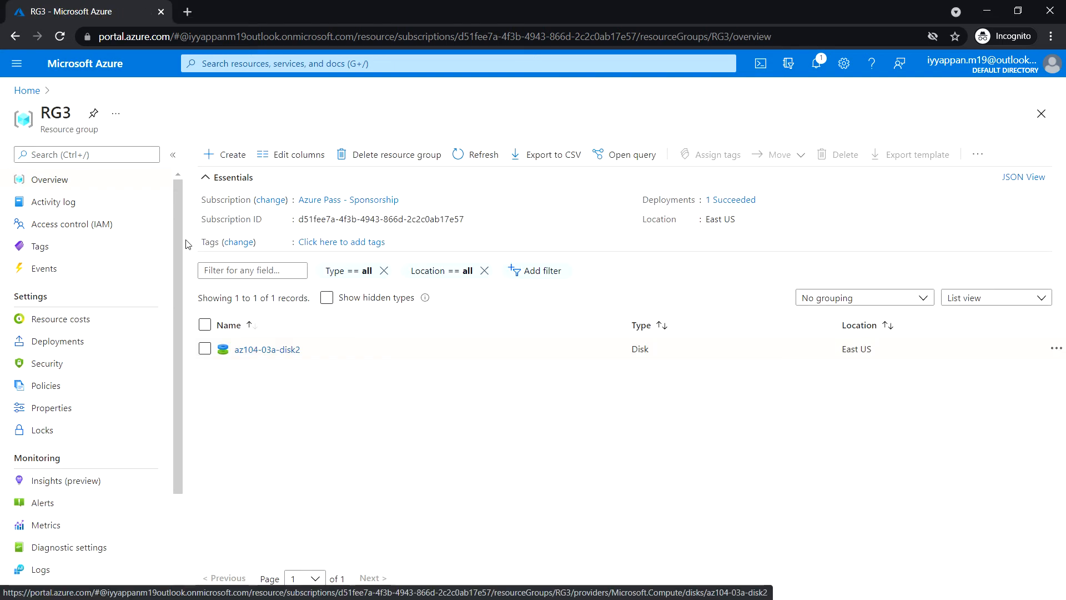
Add a lock of type Delete named az104-03a-delete-lock to resource group RG3.
left_click(65, 435)
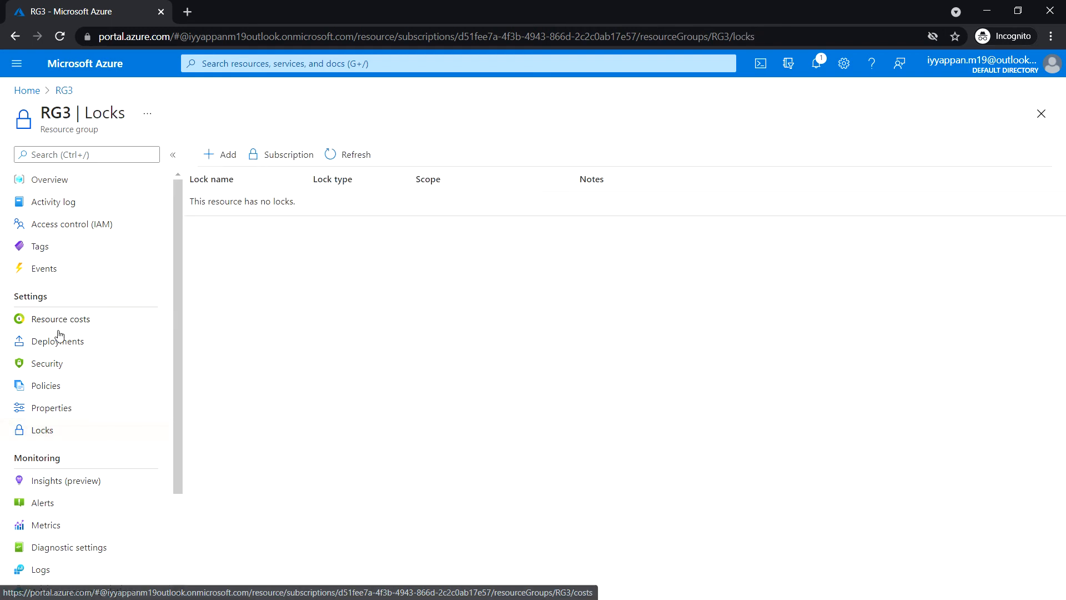
left_click(217, 157)
left_click(237, 231)
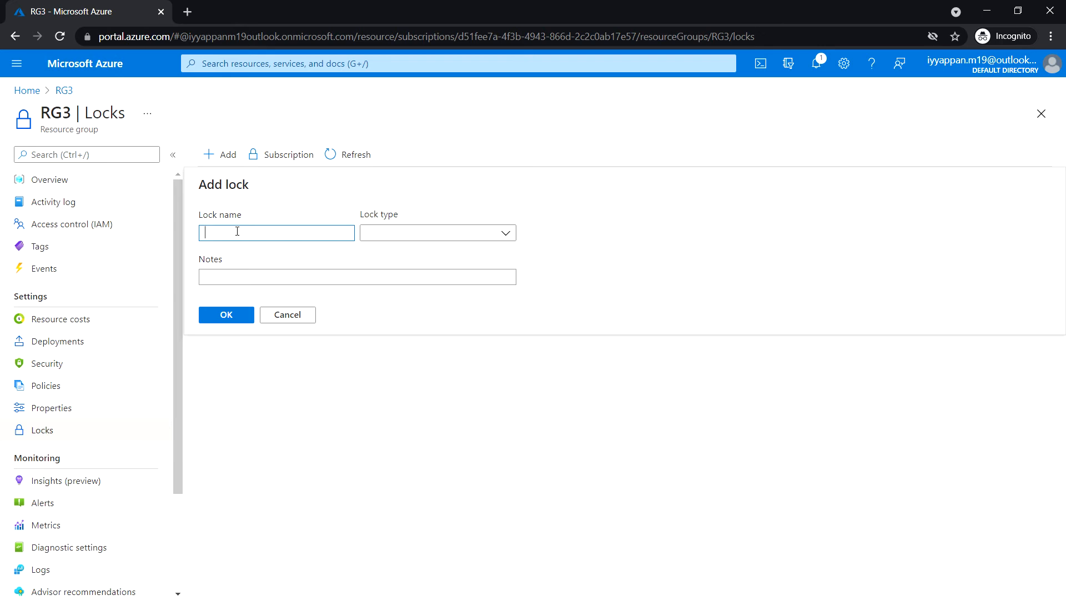
type("az104")
type("-03a-delete-lock")
left_click(481, 233)
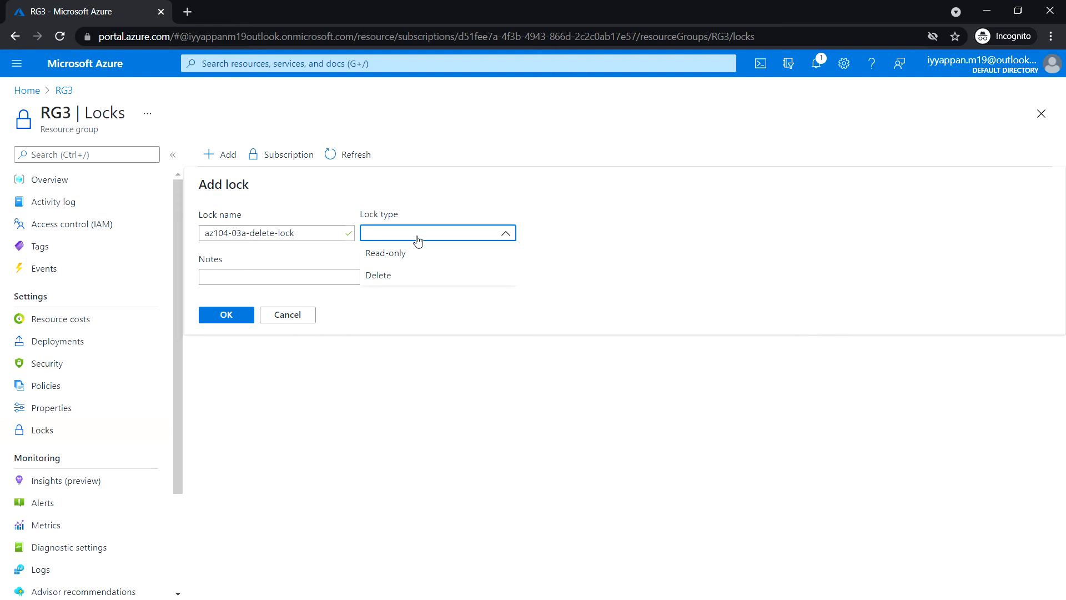
left_click(408, 276)
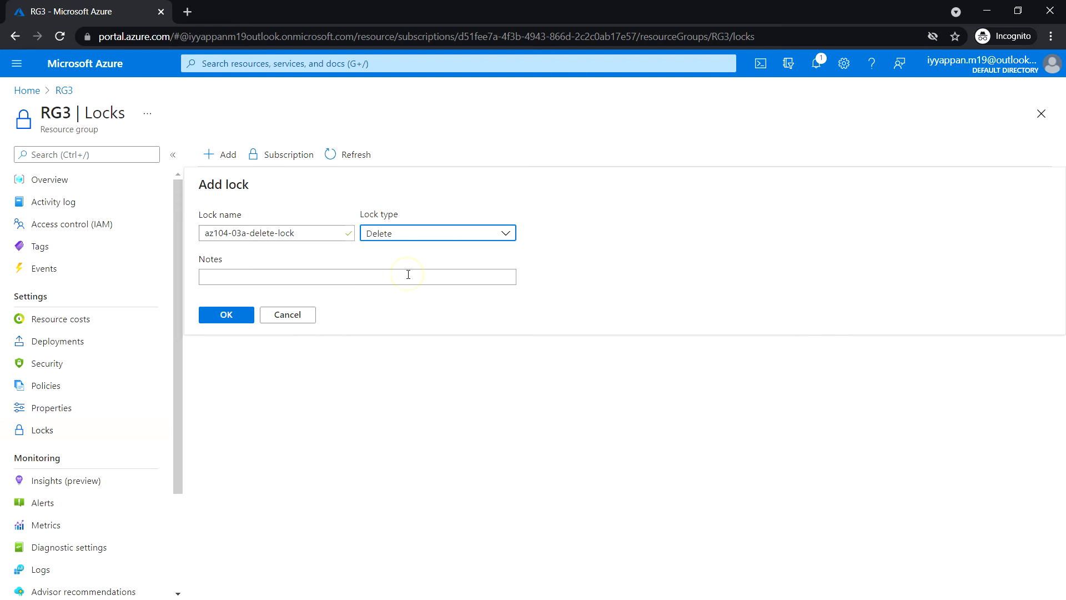
left_click(226, 315)
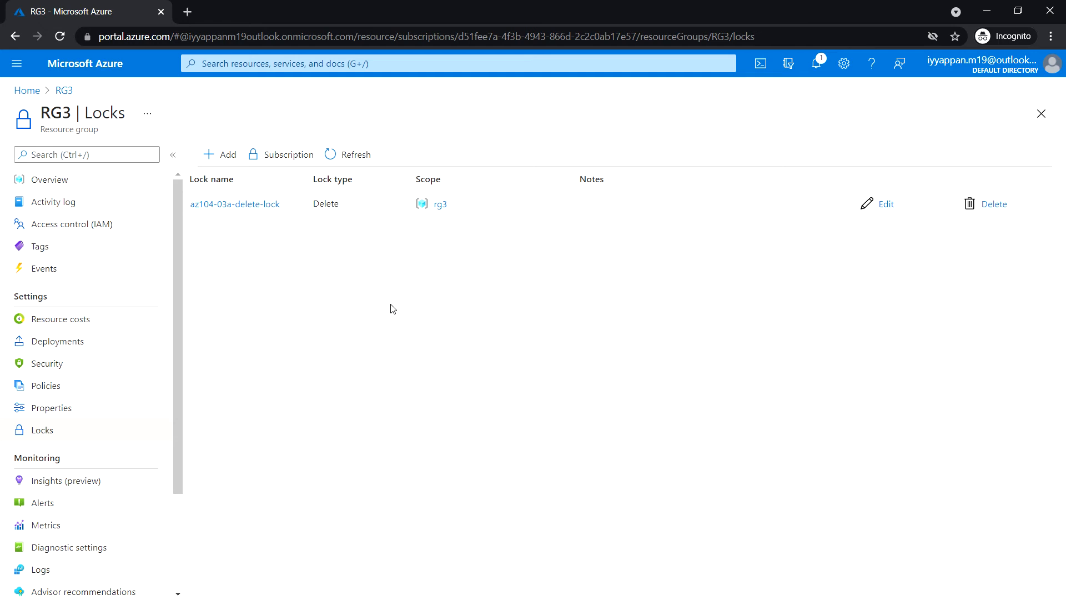
Try to delete az104-03a-disk2 from the RG3 overview, confirming with yes, and dismiss the resulting notification.
left_click(92, 187)
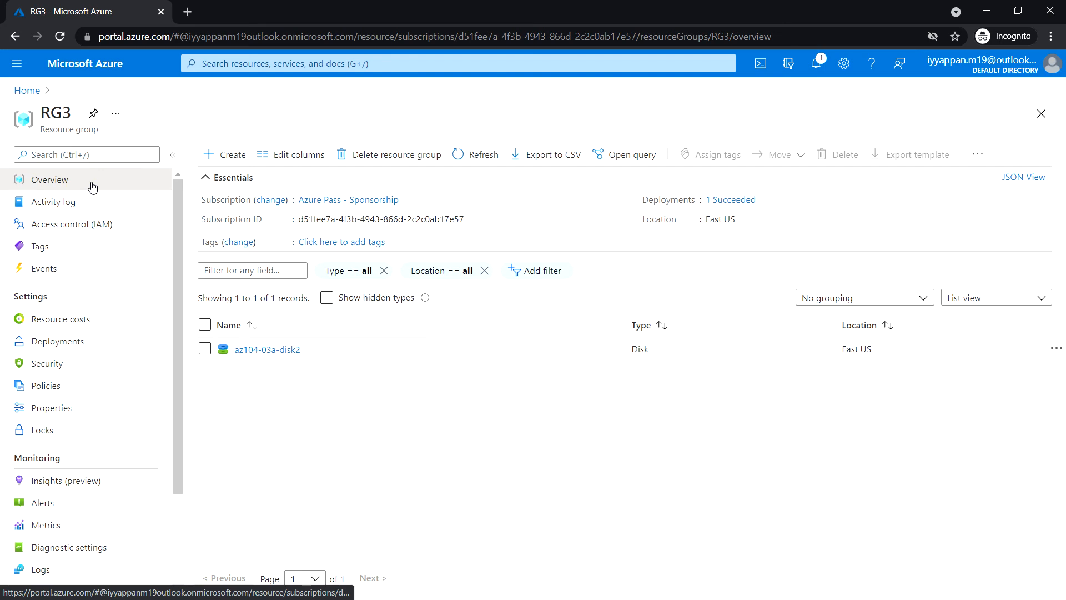
left_click(205, 350)
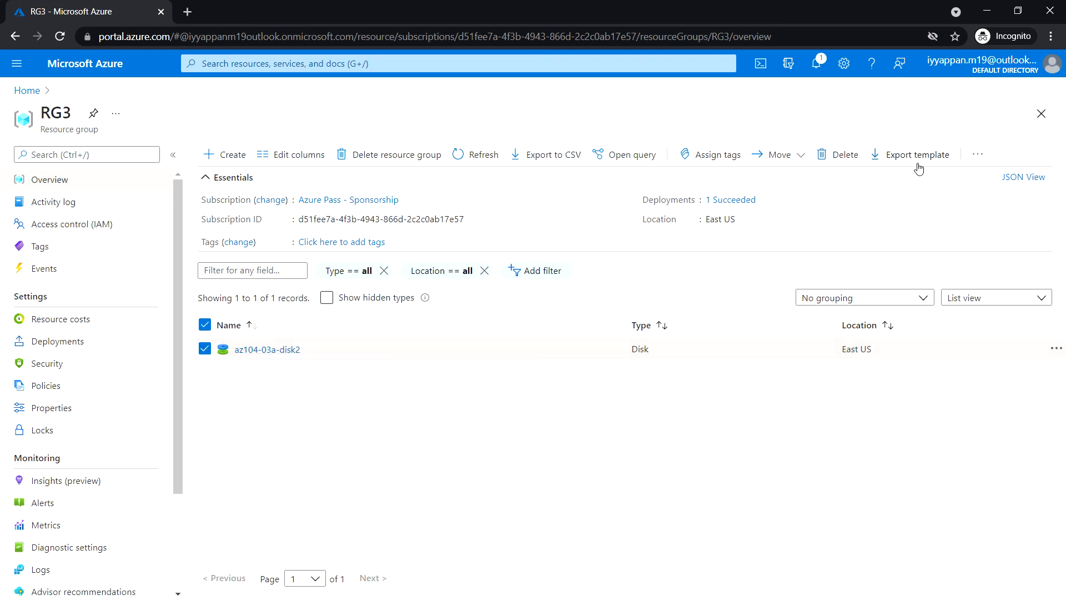
left_click(975, 161)
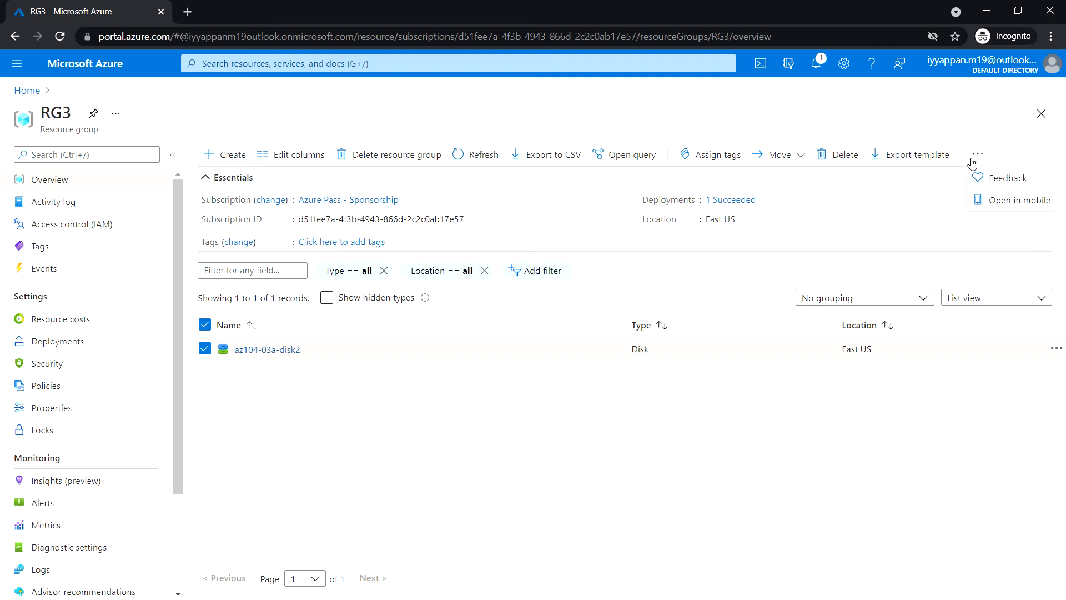
left_click(838, 157)
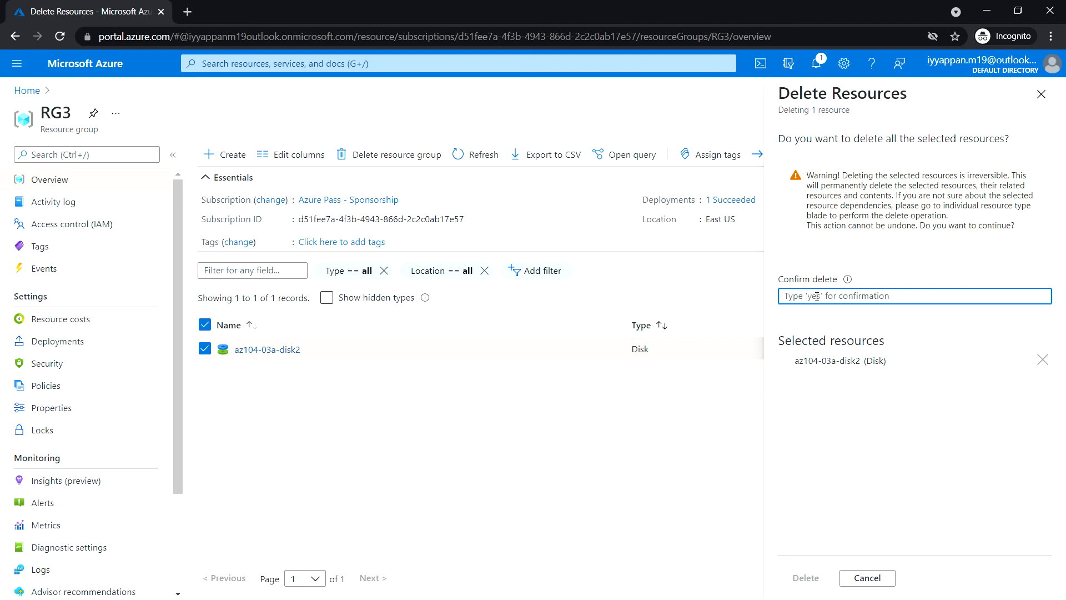
type("yes")
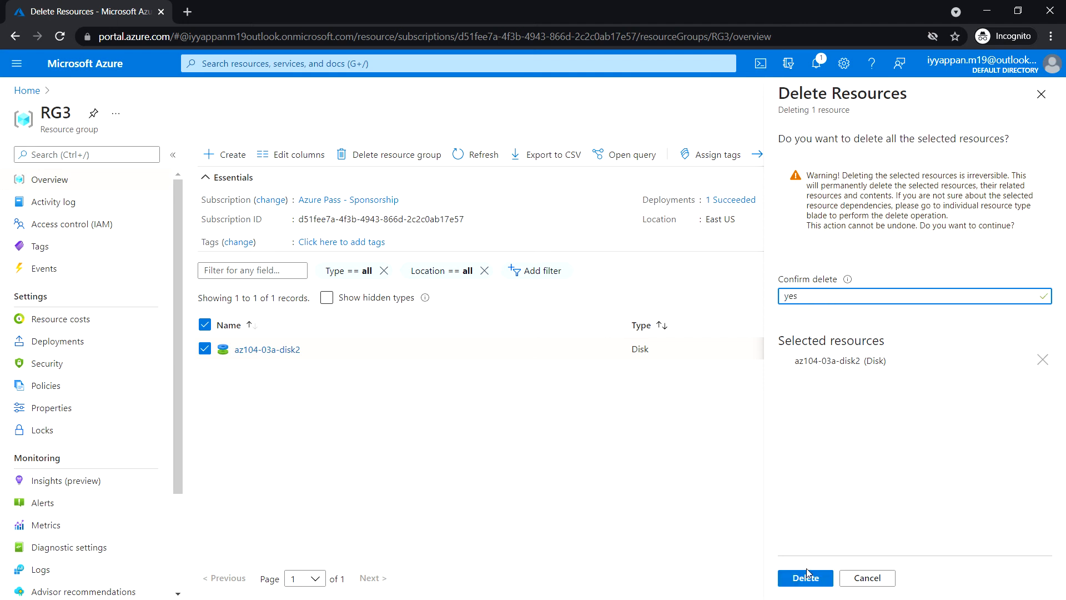
left_click(807, 575)
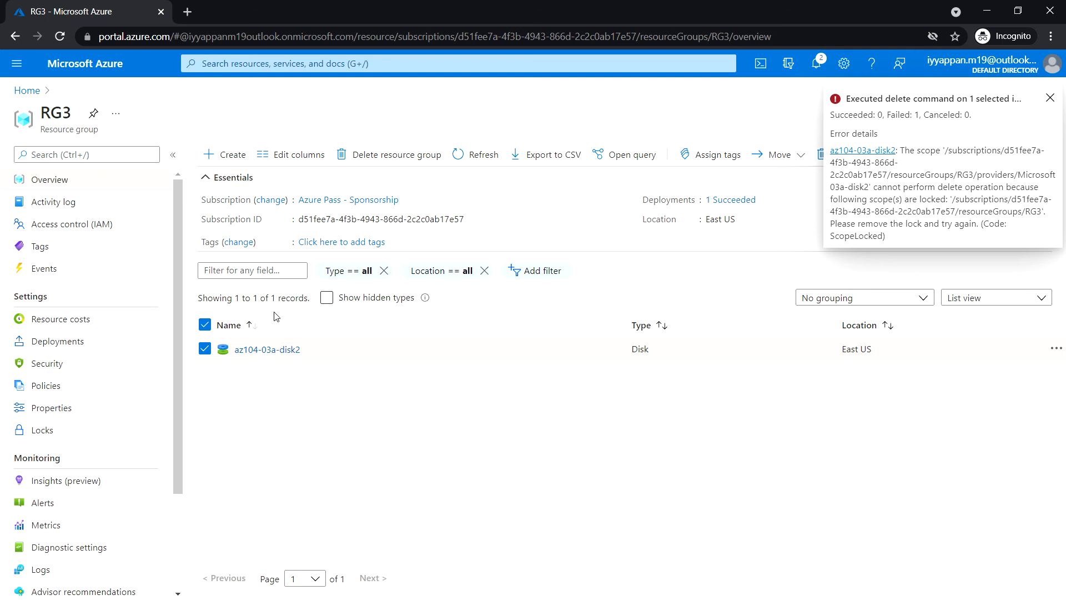
left_click(1051, 98)
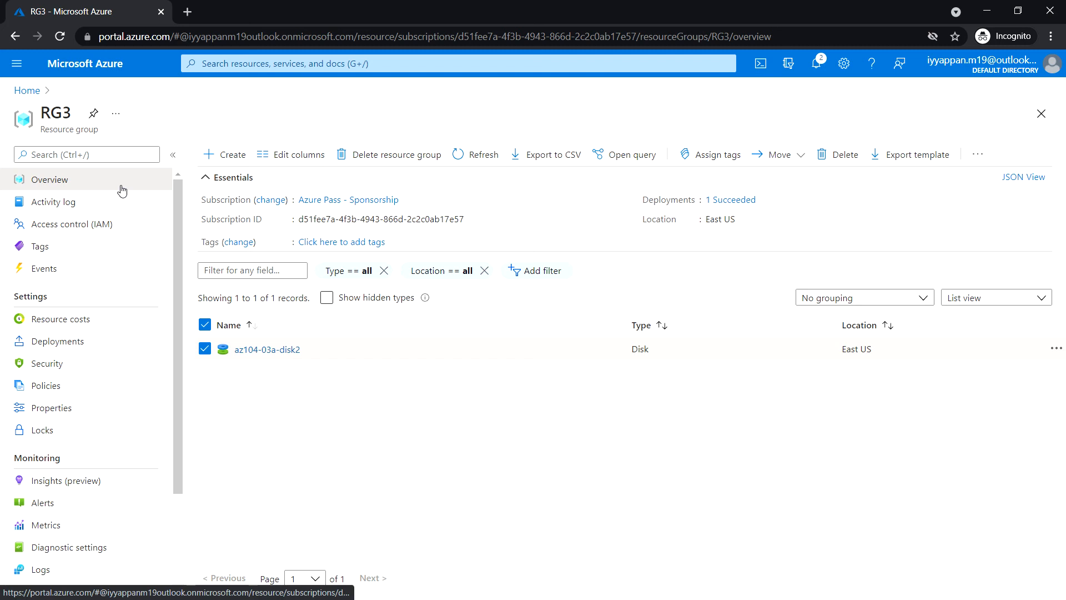
Resize az104-03a-disk2 to 64 GiB and change its SKU to Premium SSD (locally-redundant storage).
left_click(271, 351)
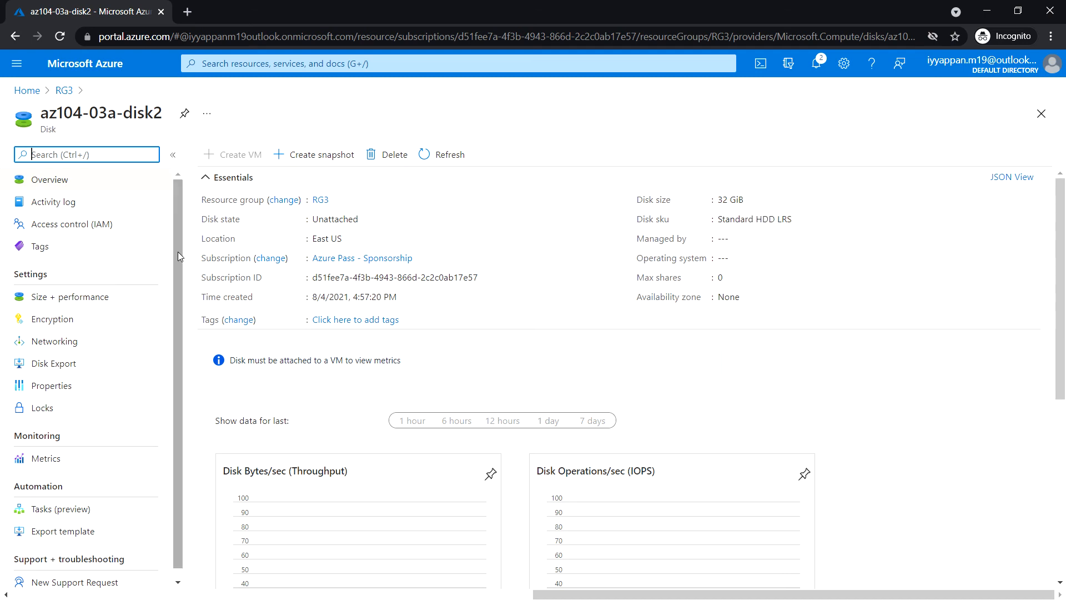
left_click(78, 300)
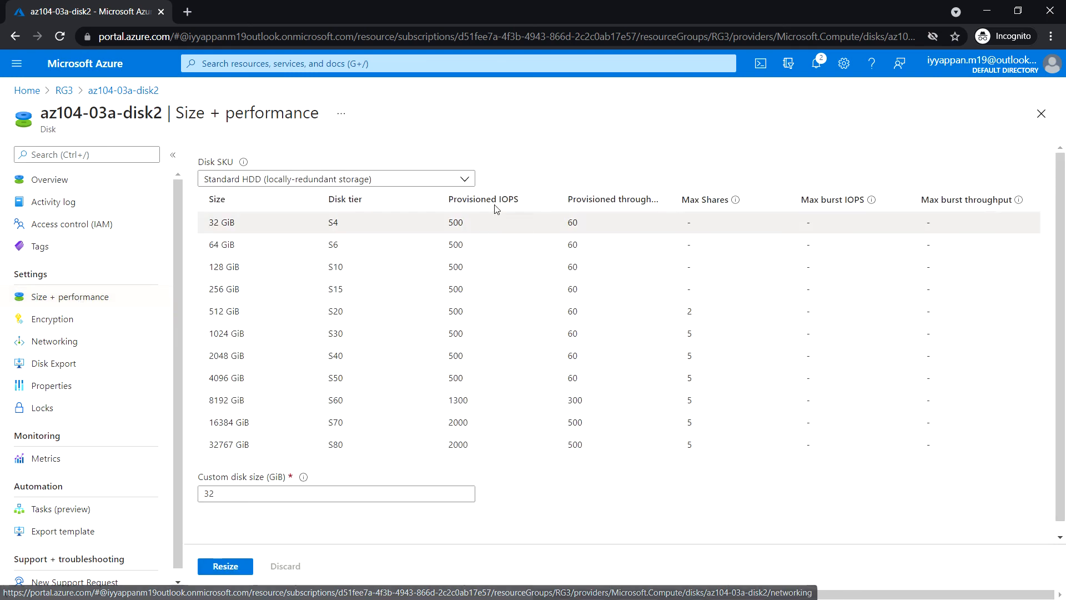
left_click(282, 249)
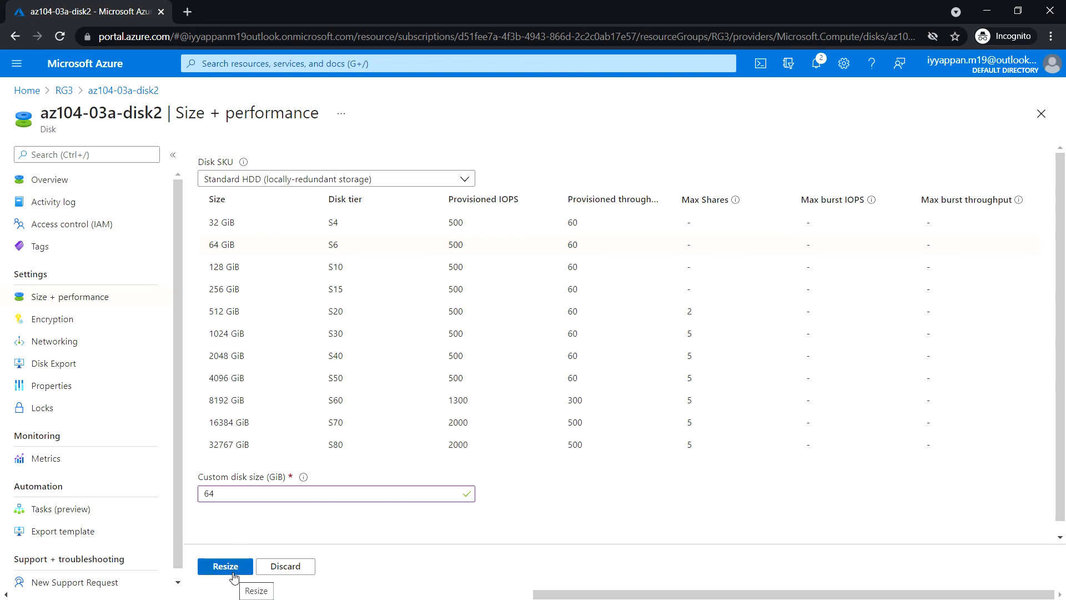
left_click(322, 182)
left_click(302, 245)
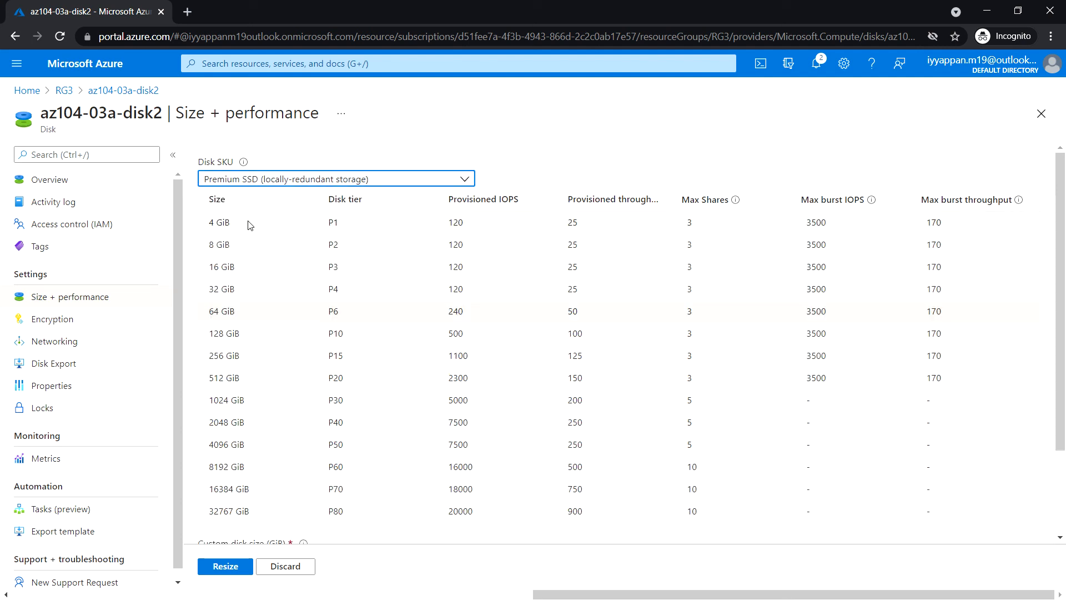
left_click(232, 569)
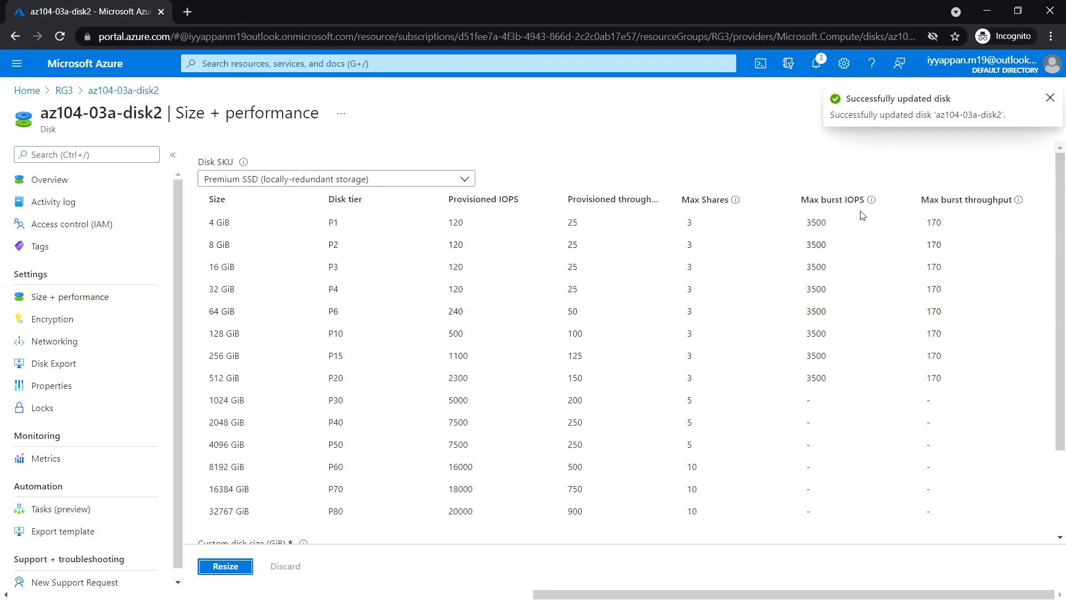
Dismiss the update notification and check the size and SKU settings of az104-03a-disk2 on its size page and overview.
left_click(1050, 98)
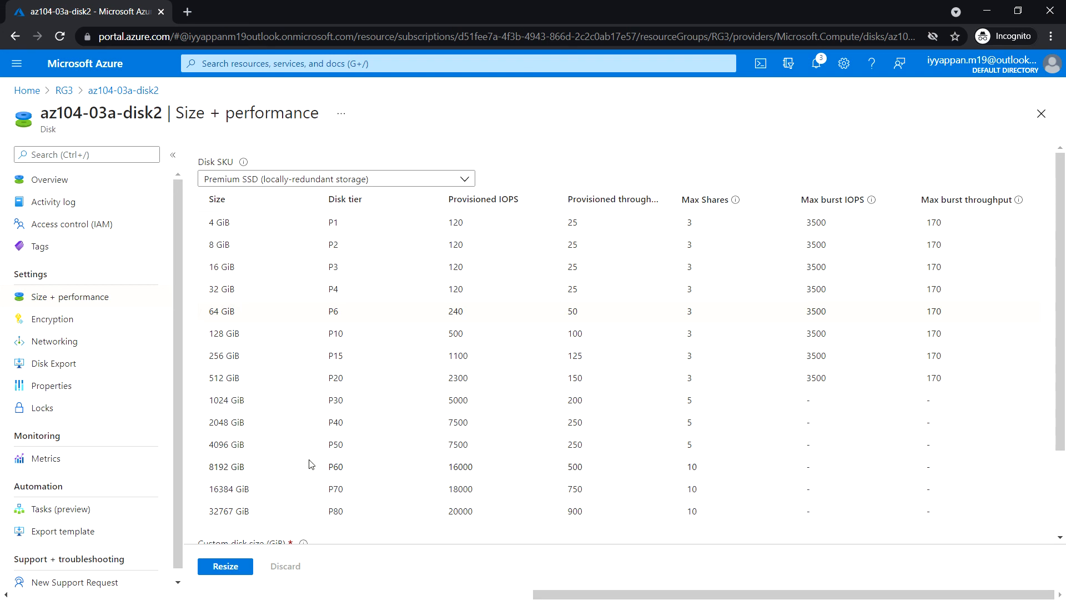
scroll(274, 407, "down", 2)
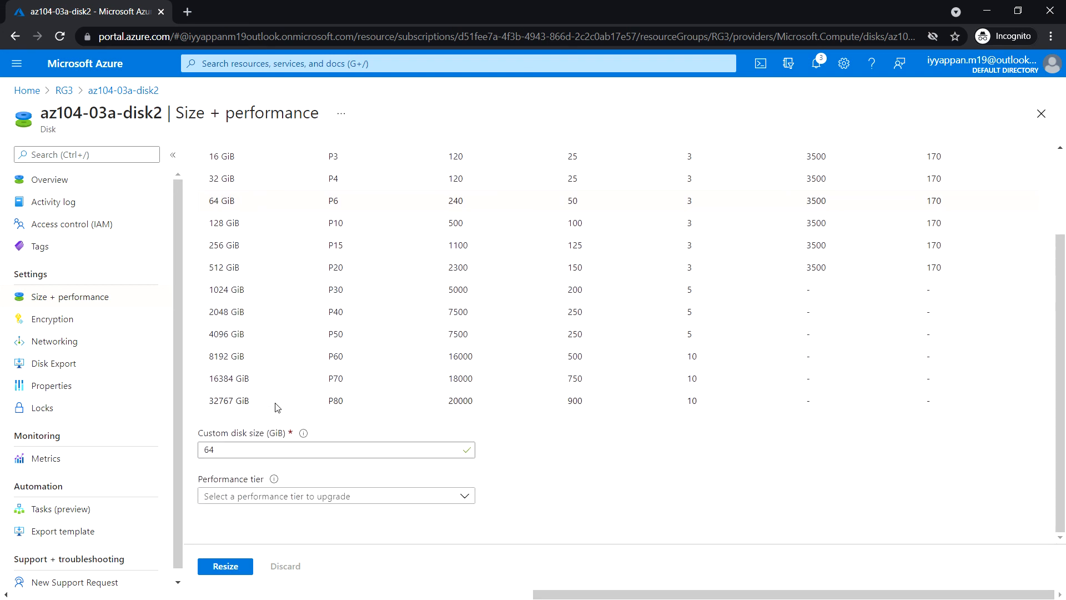
scroll(277, 408, "up", 2)
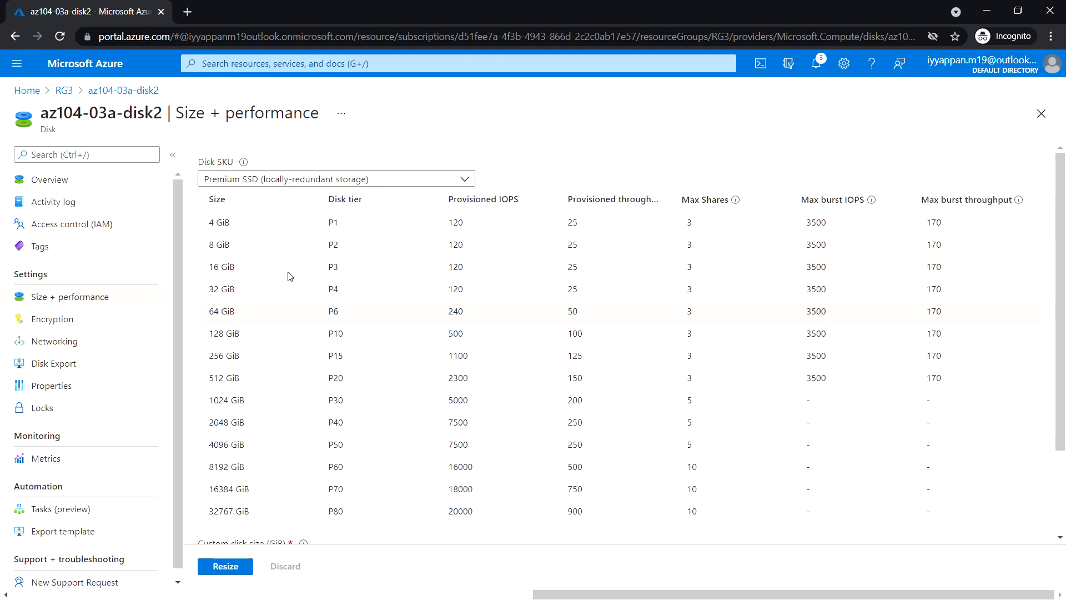
left_click(75, 184)
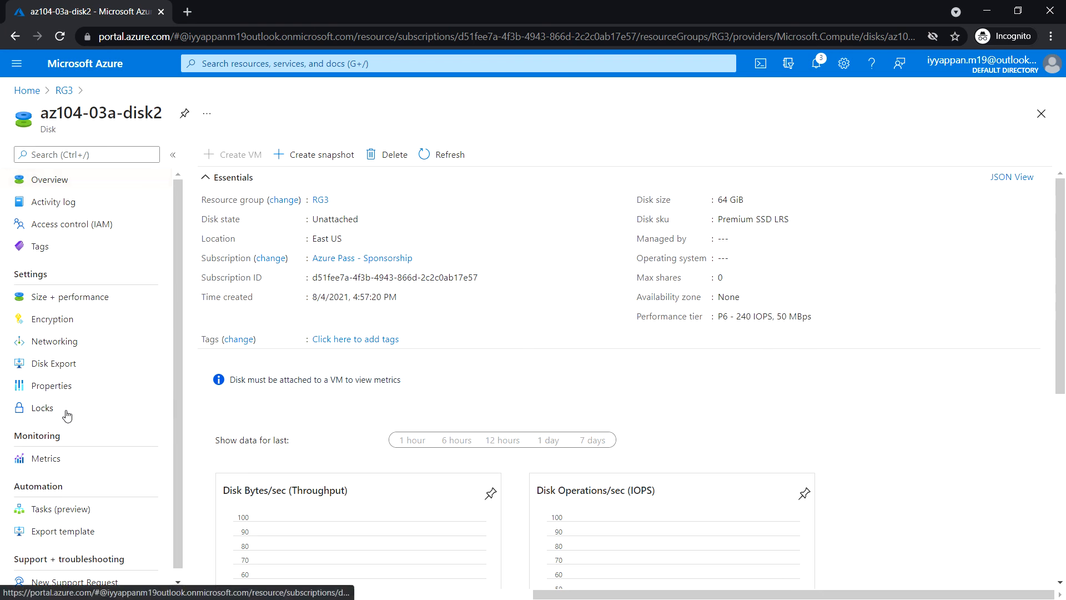
Delete the lock az104-03a-delete-lock from resource group RG3.
left_click(64, 90)
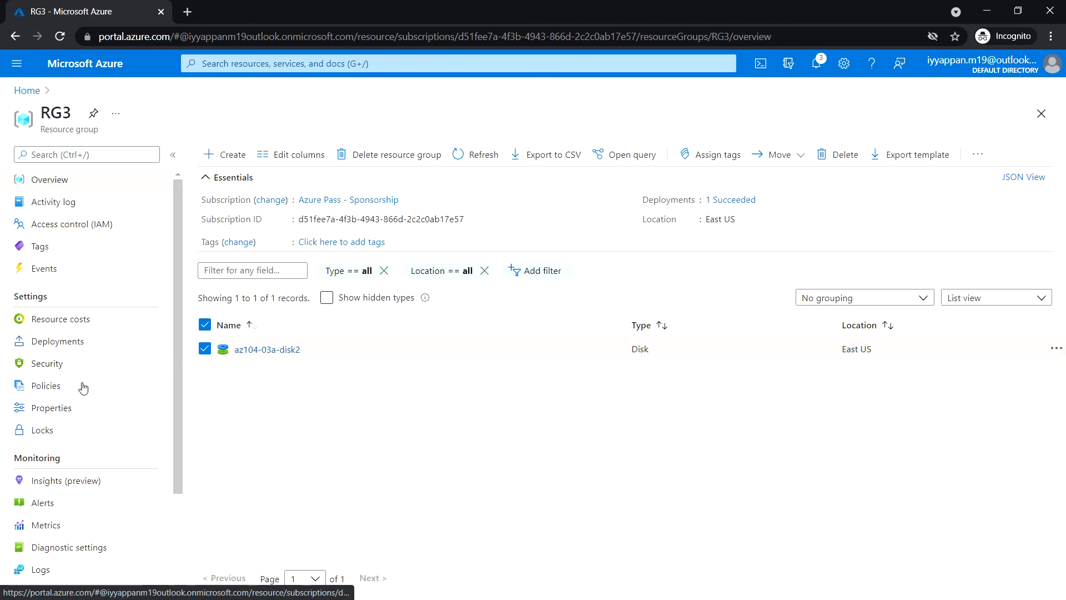
left_click(65, 434)
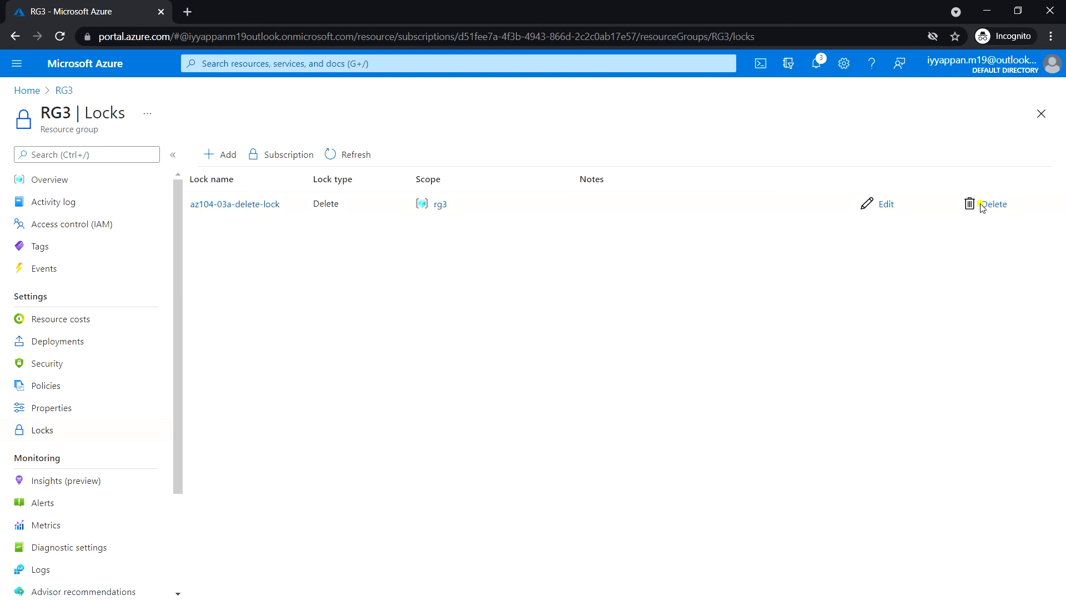
left_click(996, 206)
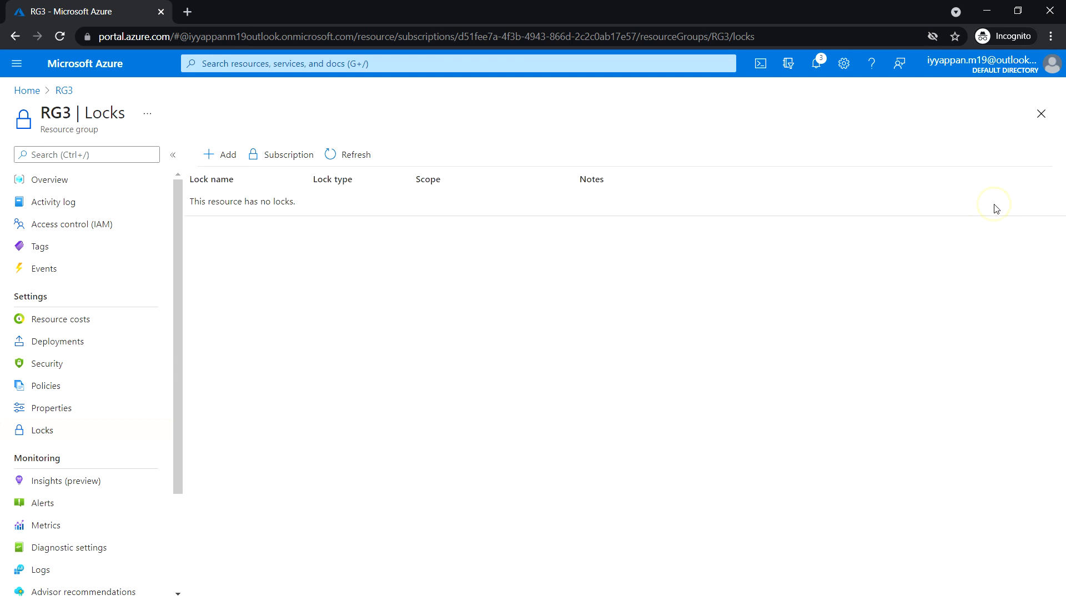